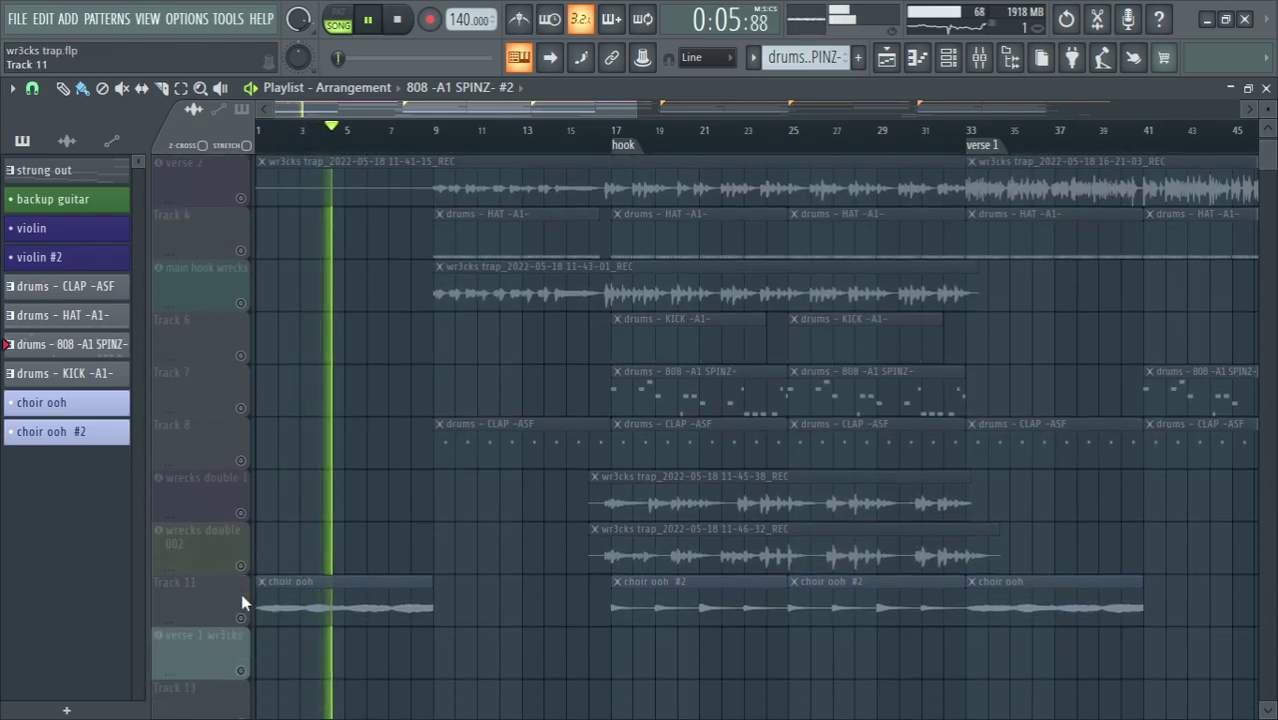
Unmute Track 11 so the choir ooh part plays together with the guitar, and select its first clip
click(241, 617)
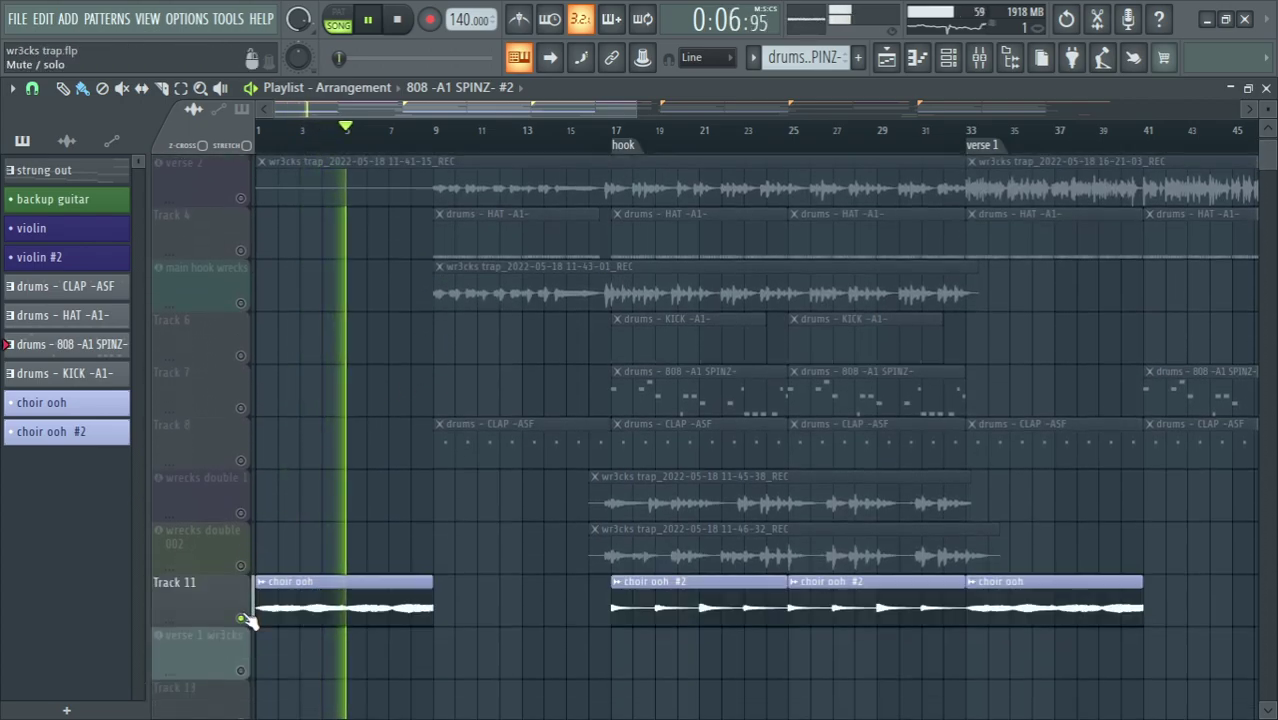
click(380, 583)
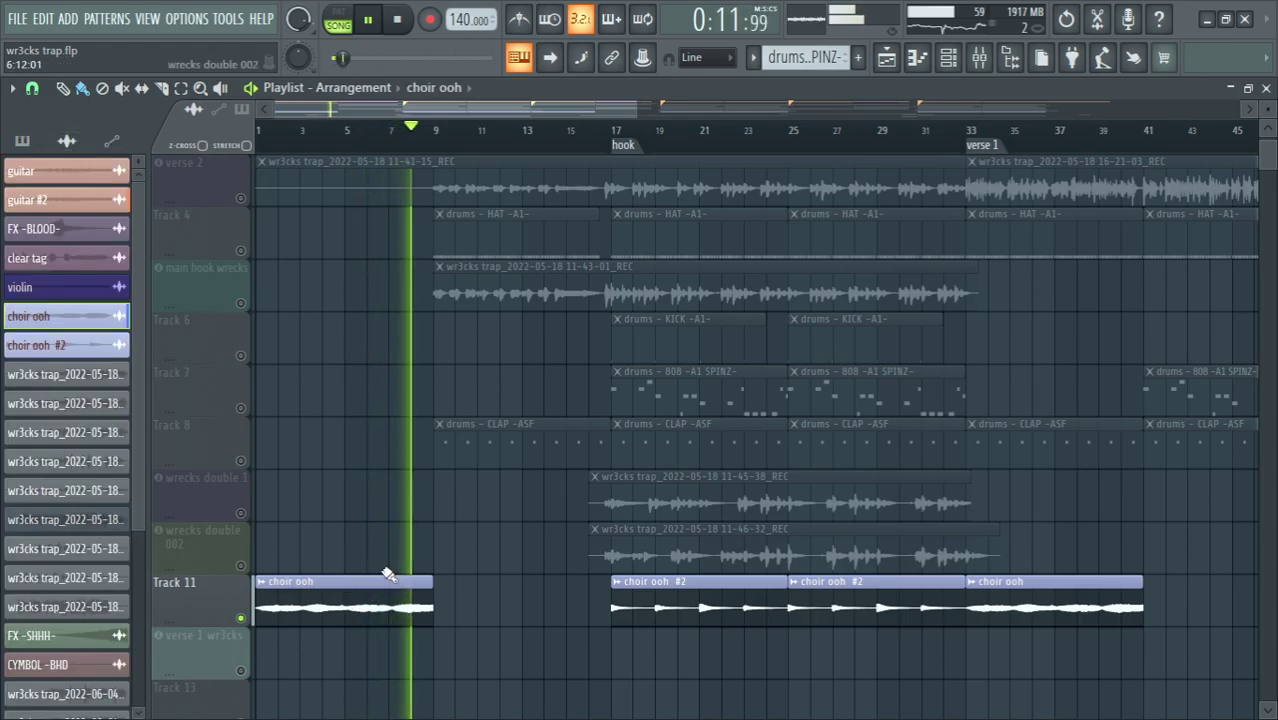
Examine how the guitar, violin and choir ooh clips are arranged across the song while it plays
scroll(395, 560, down, 6)
scroll(531, 460, down, 2)
scroll(551, 437, up, 10)
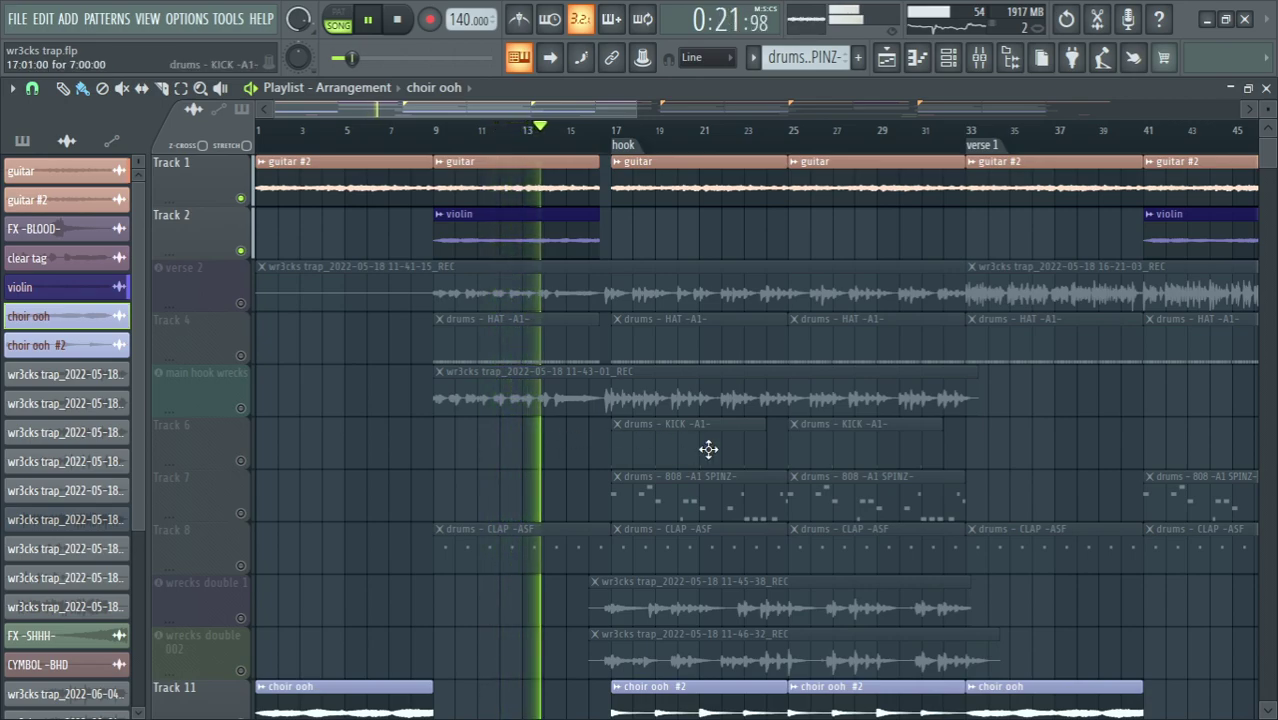
scroll(756, 451, down, 2)
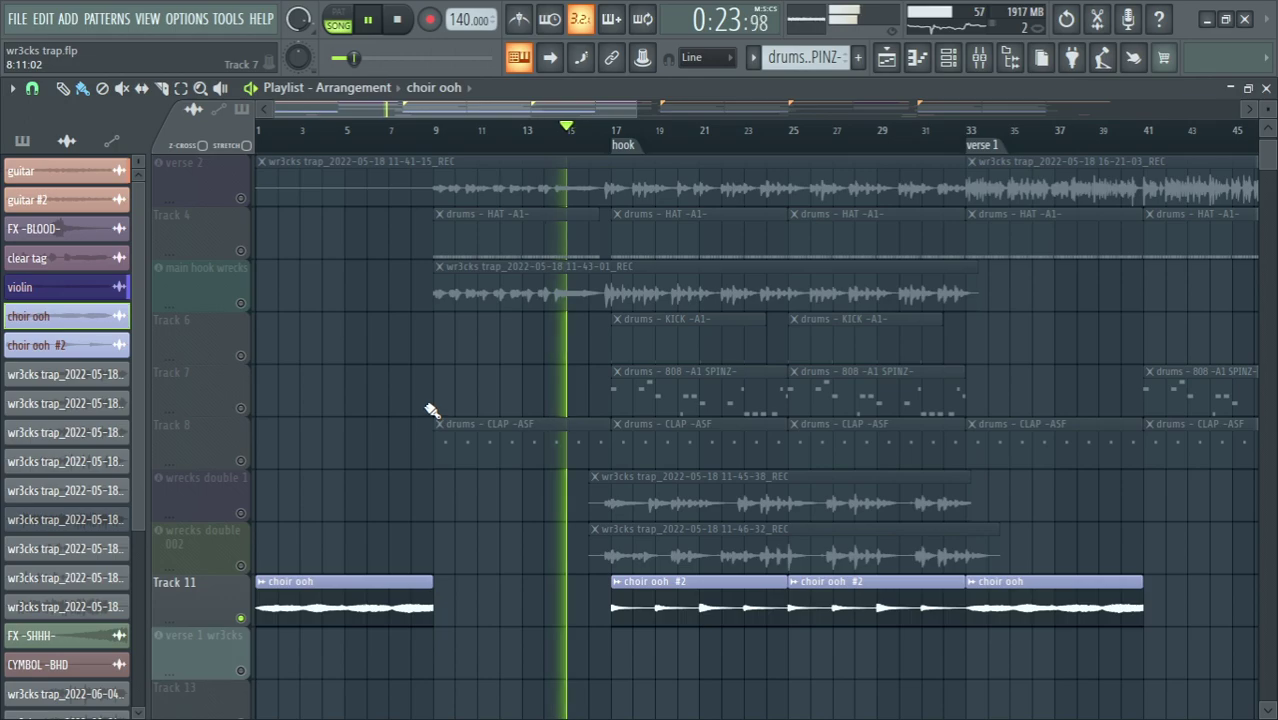
scroll(838, 438, up, 2)
scroll(720, 405, down, 10)
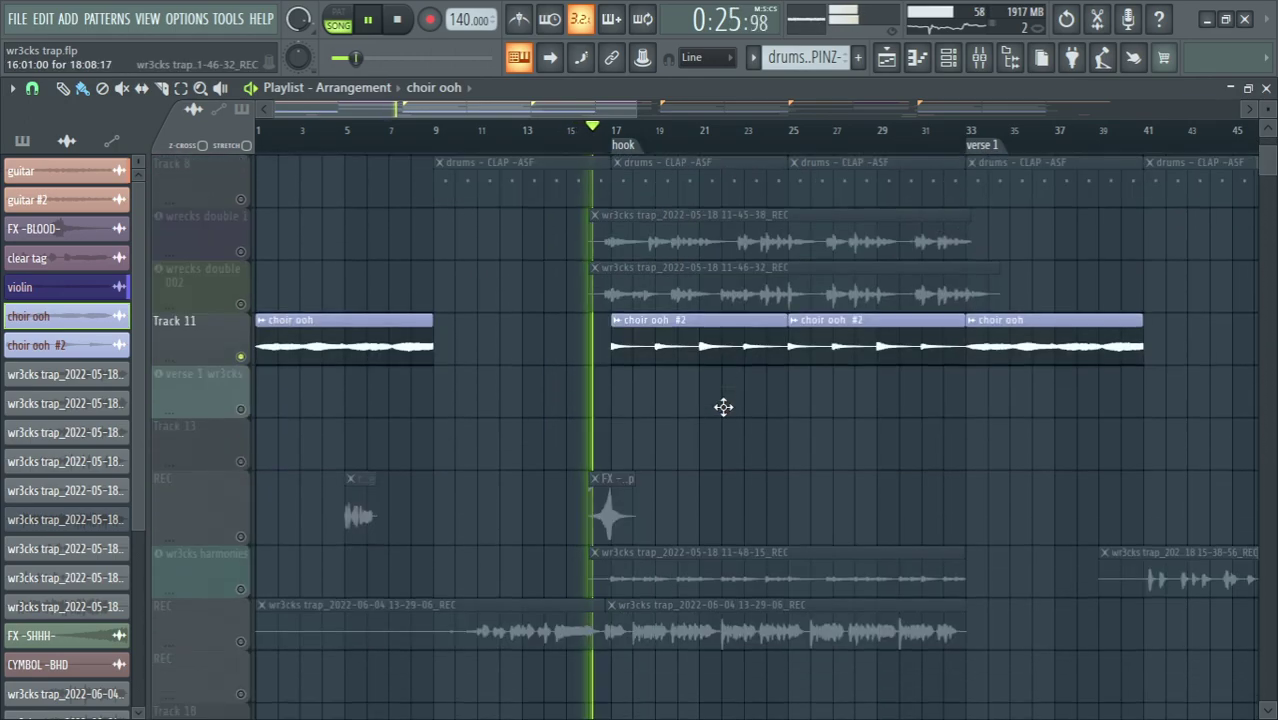
scroll(720, 449, down, 5)
scroll(720, 449, up, 15)
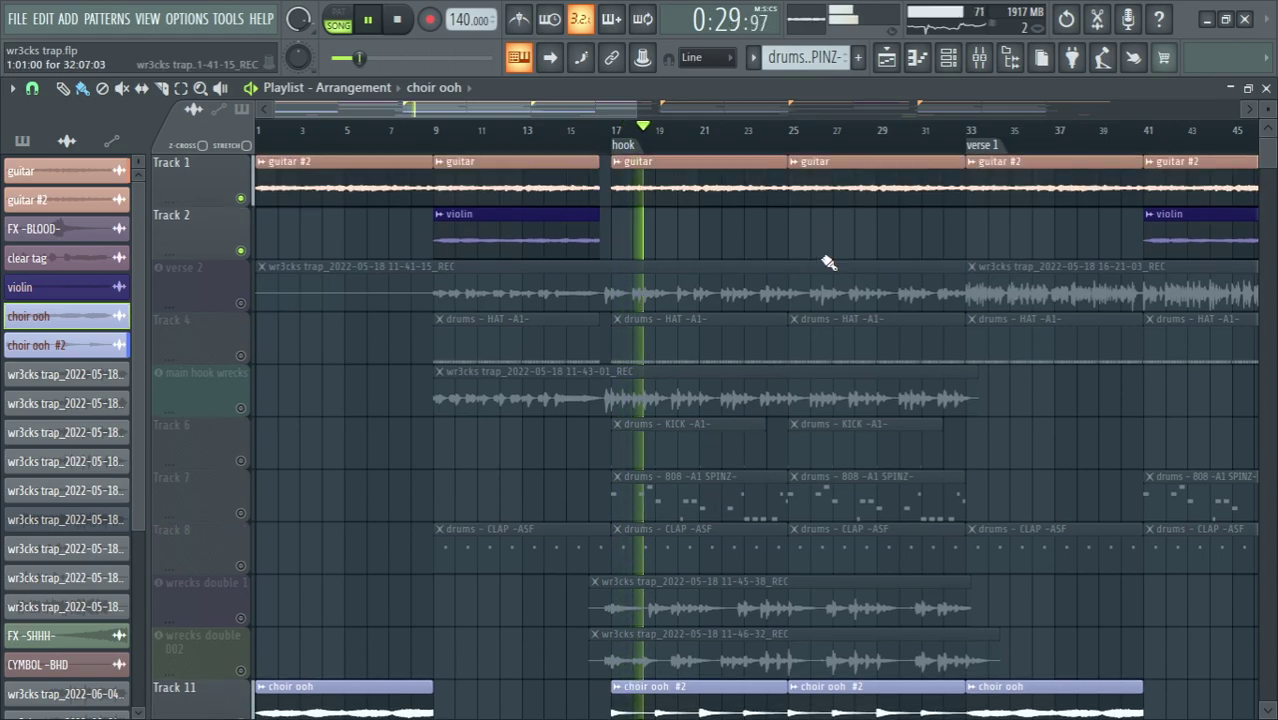
ctrl+scroll(765, 328, down, 2)
scroll(750, 357, down, 4)
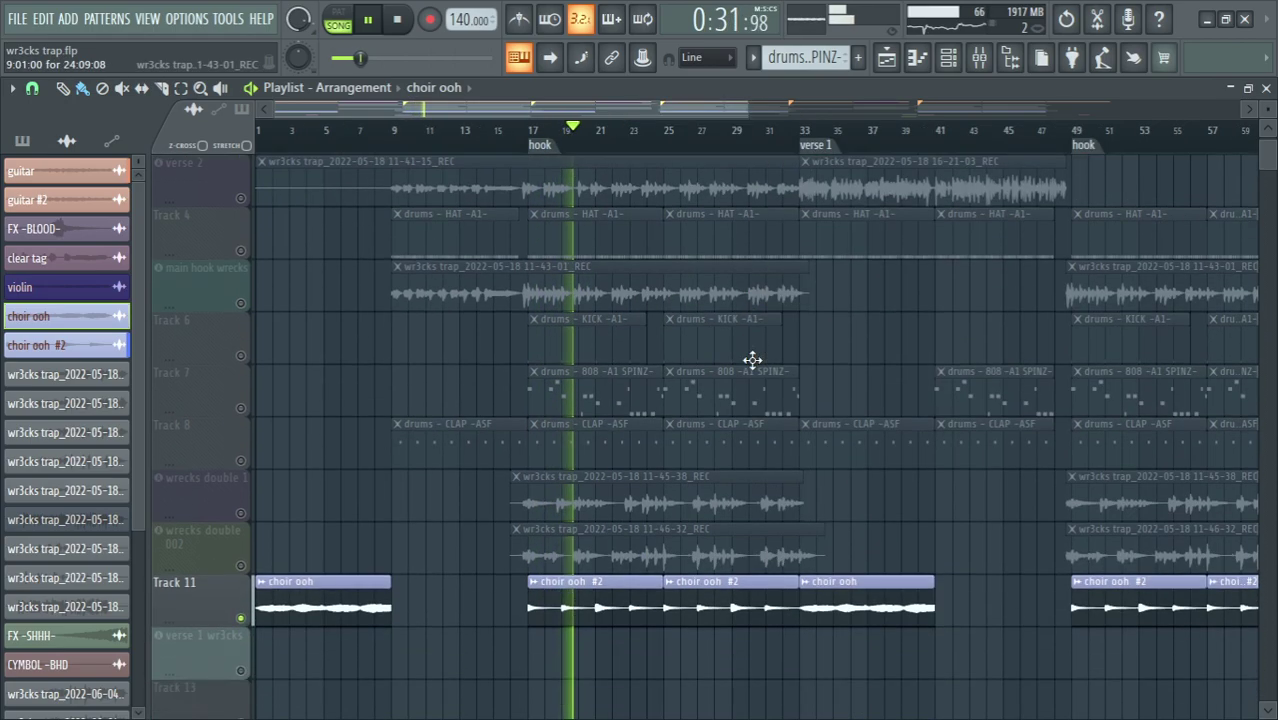
scroll(752, 360, down, 2)
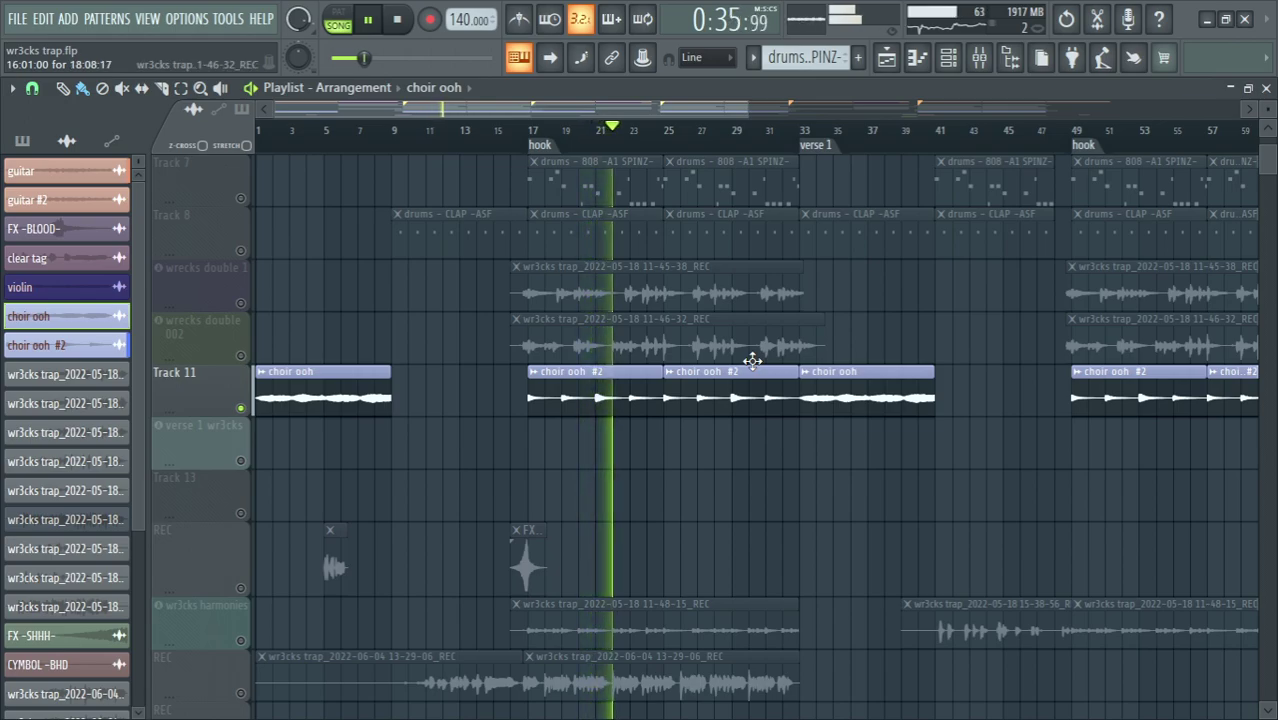
Stop playback, place the playhead at the first hook at bar 17, and unmute all playlist tracks
key(space)
scroll(254, 320, up, 4)
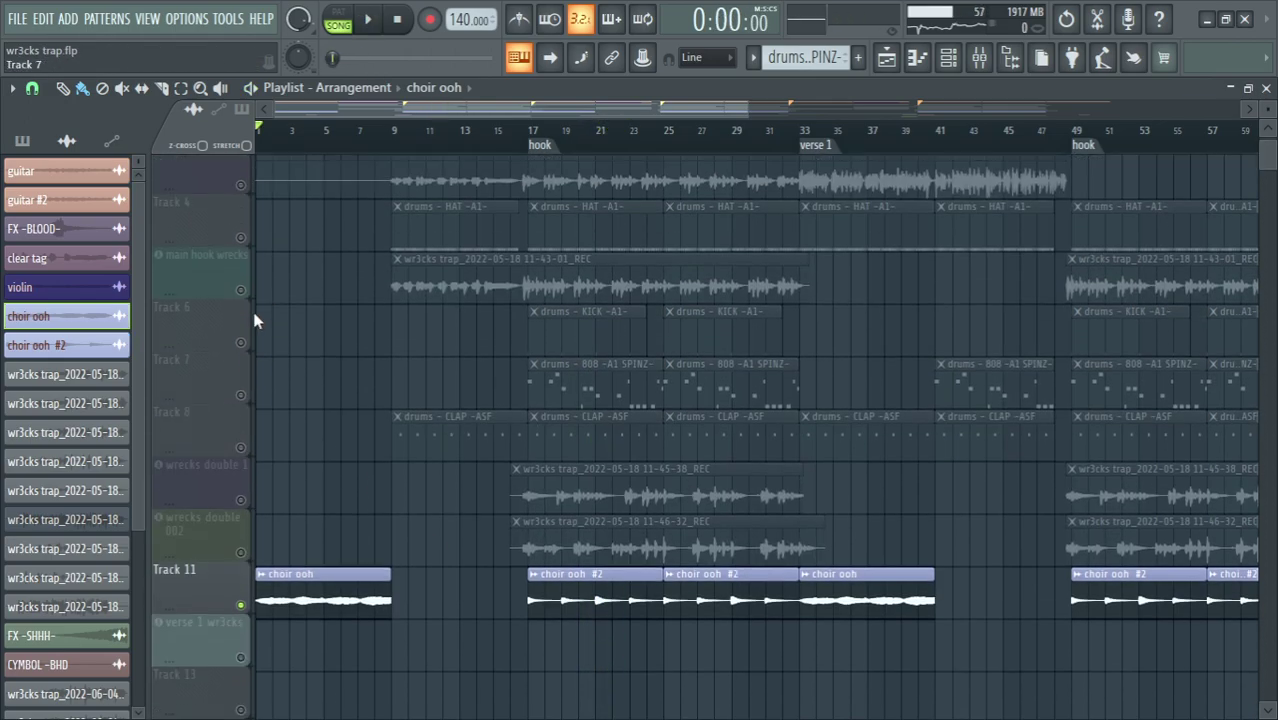
scroll(262, 318, up, 2)
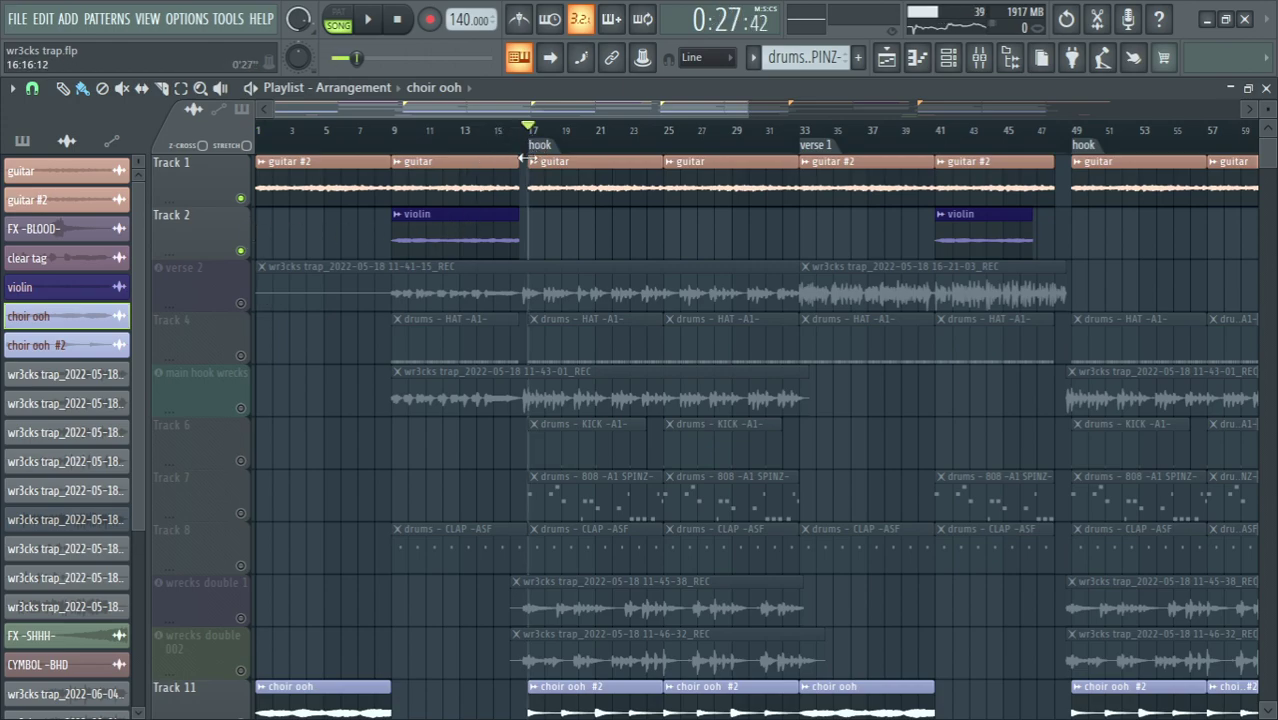
scroll(590, 365, down, 2)
scroll(642, 354, down, 2)
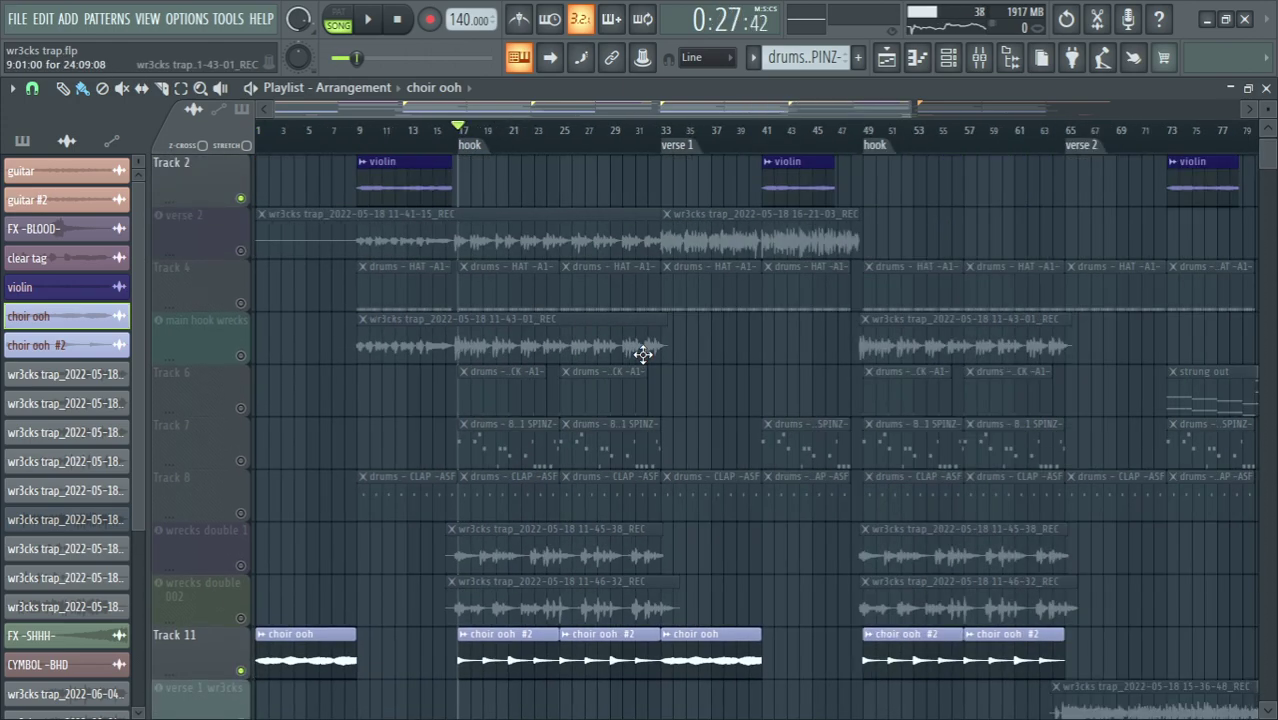
scroll(642, 354, down, 1)
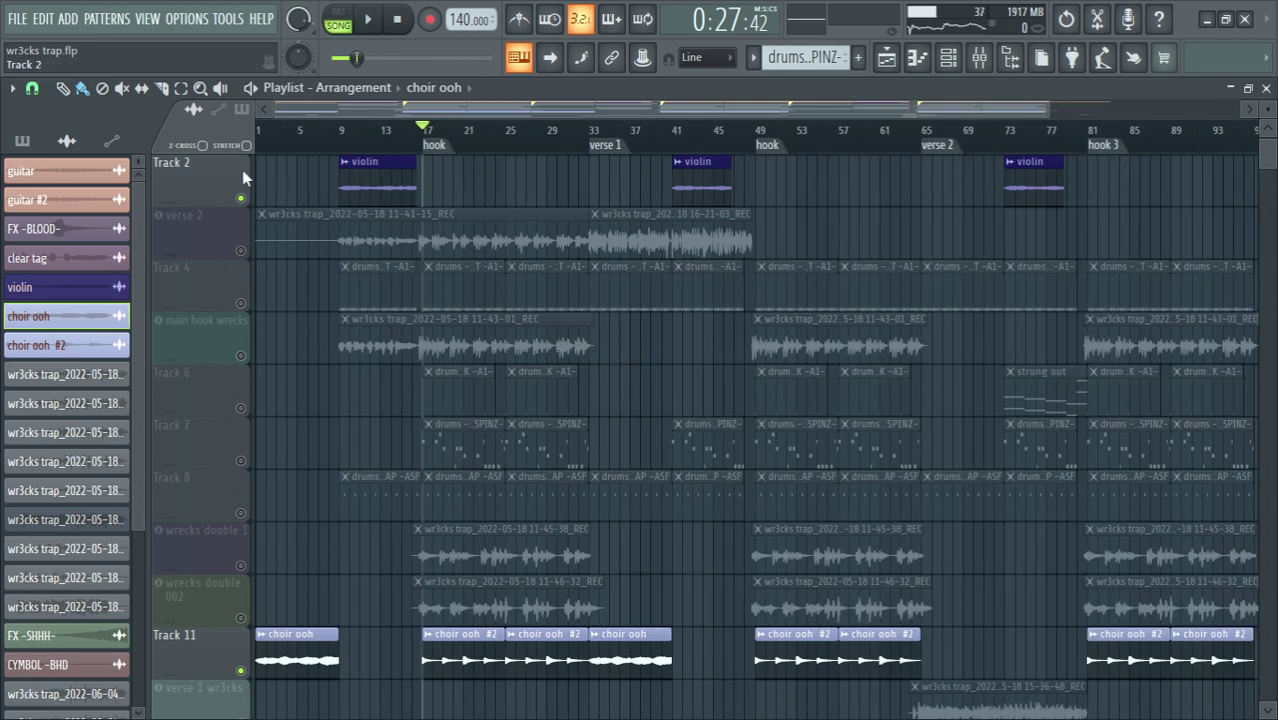
right_click(241, 198)
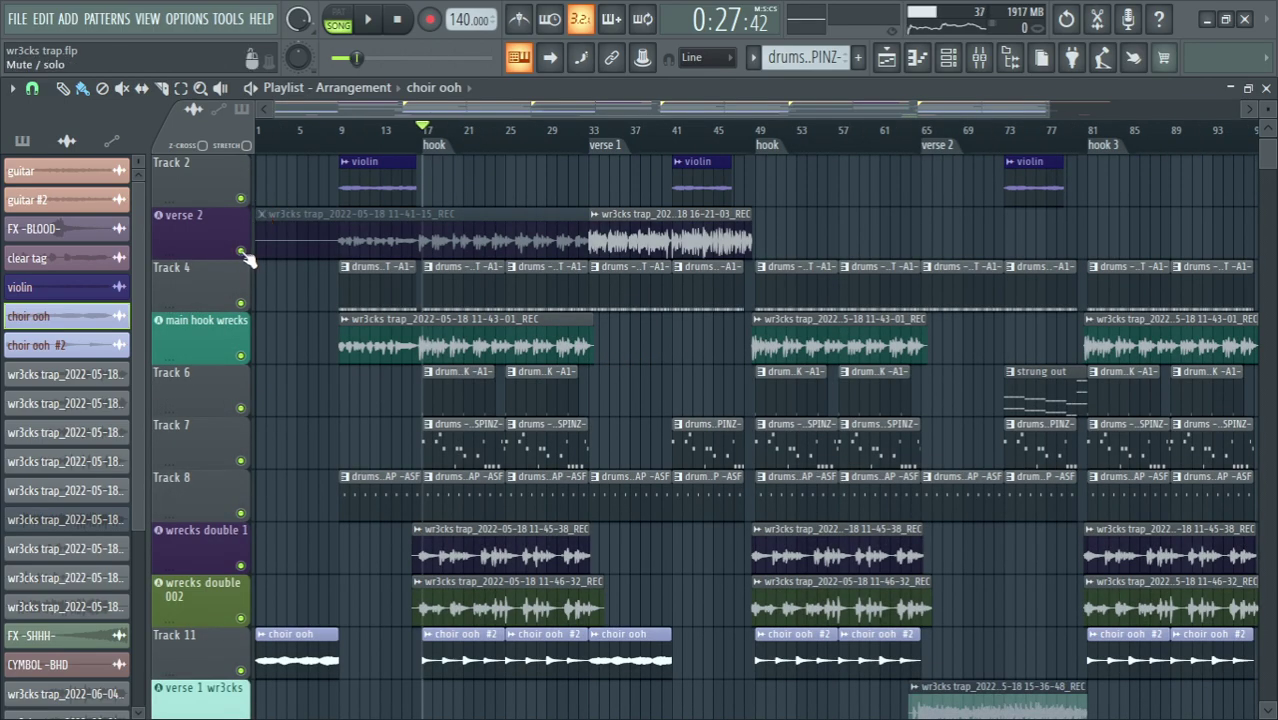
Play the first hook with the main hook, both doubles and the harmonies vocal tracks muted
click(241, 357)
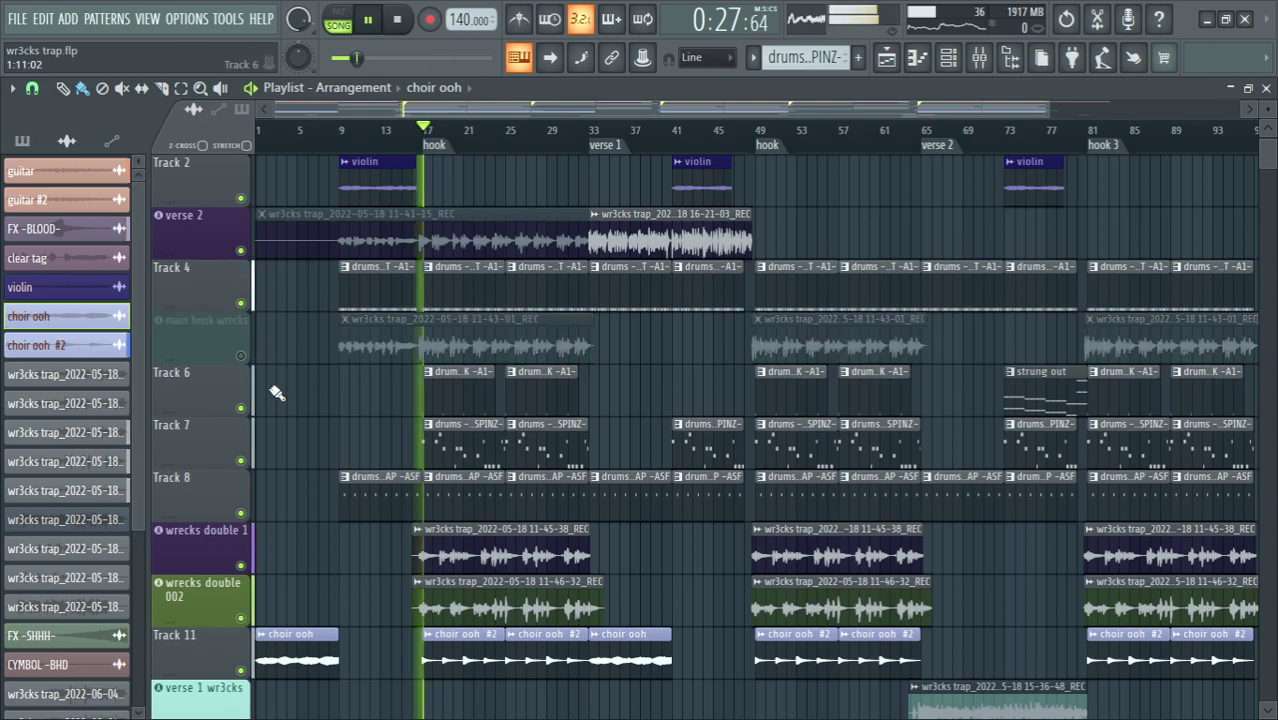
click(241, 565)
scroll(265, 524, down, 2)
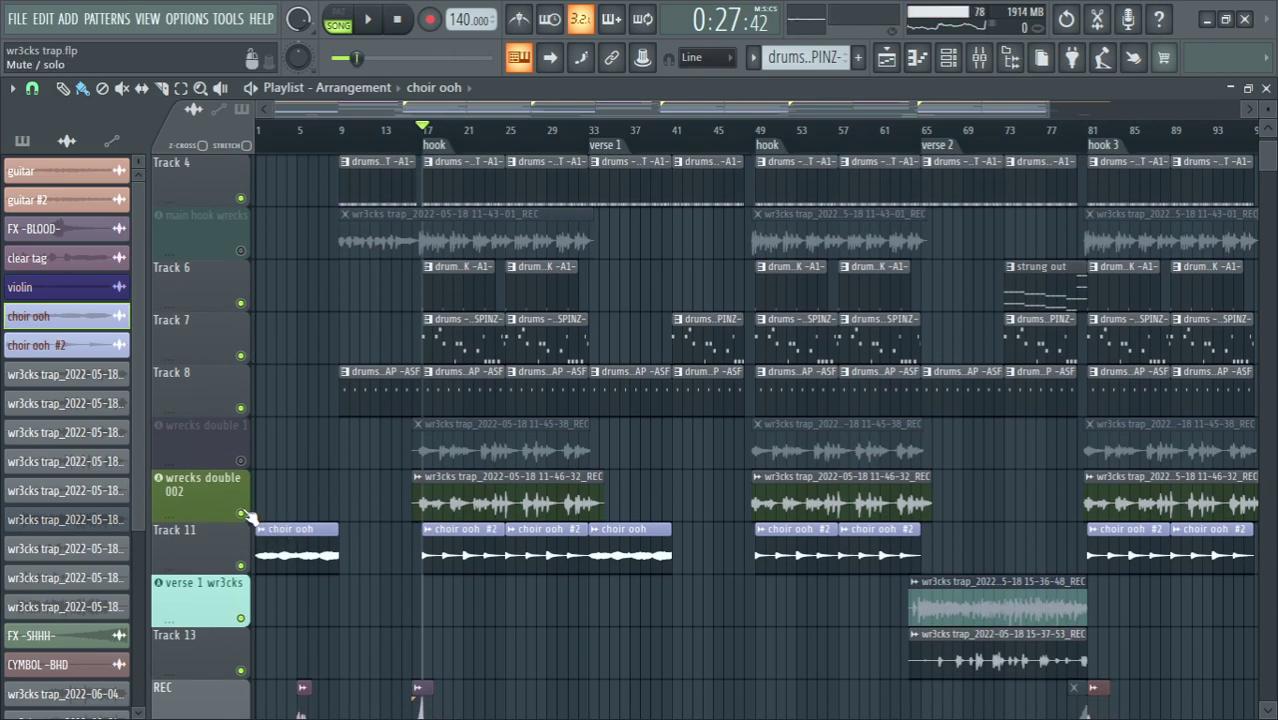
click(241, 514)
key(space)
scroll(400, 394, down, 4)
scroll(325, 479, down, 1)
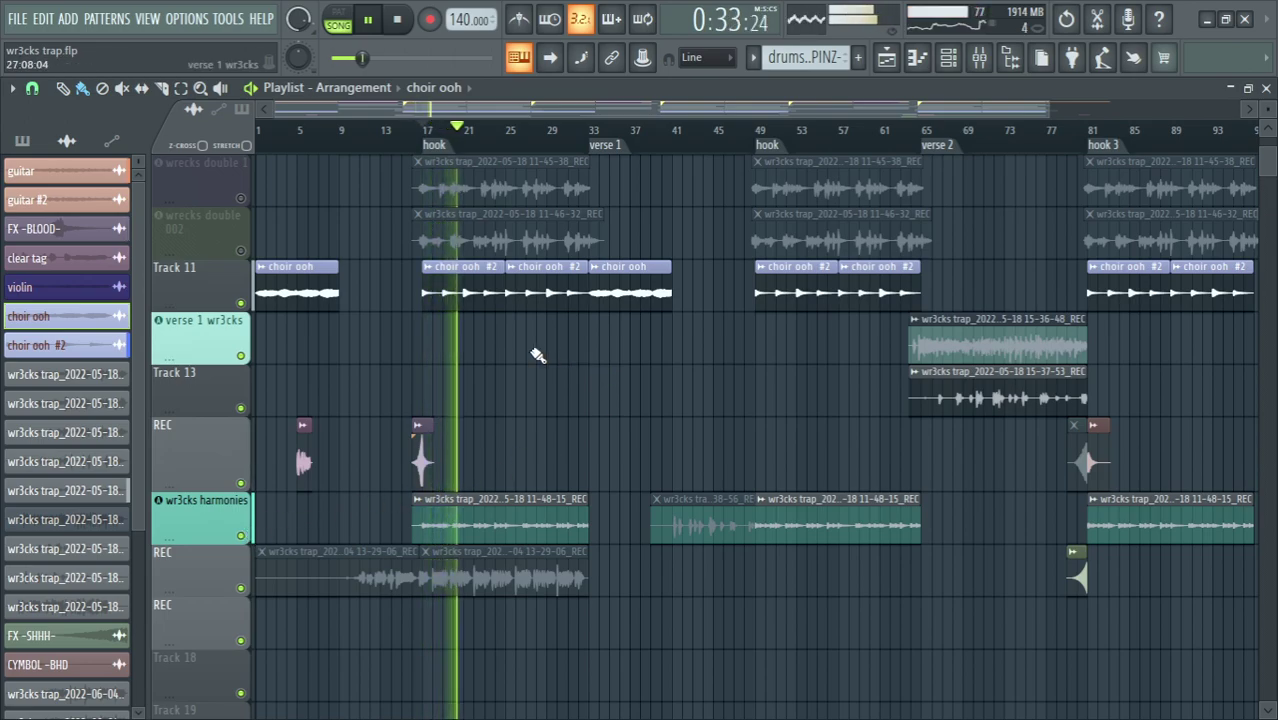
scroll(515, 345, up, 3)
scroll(432, 457, down, 3)
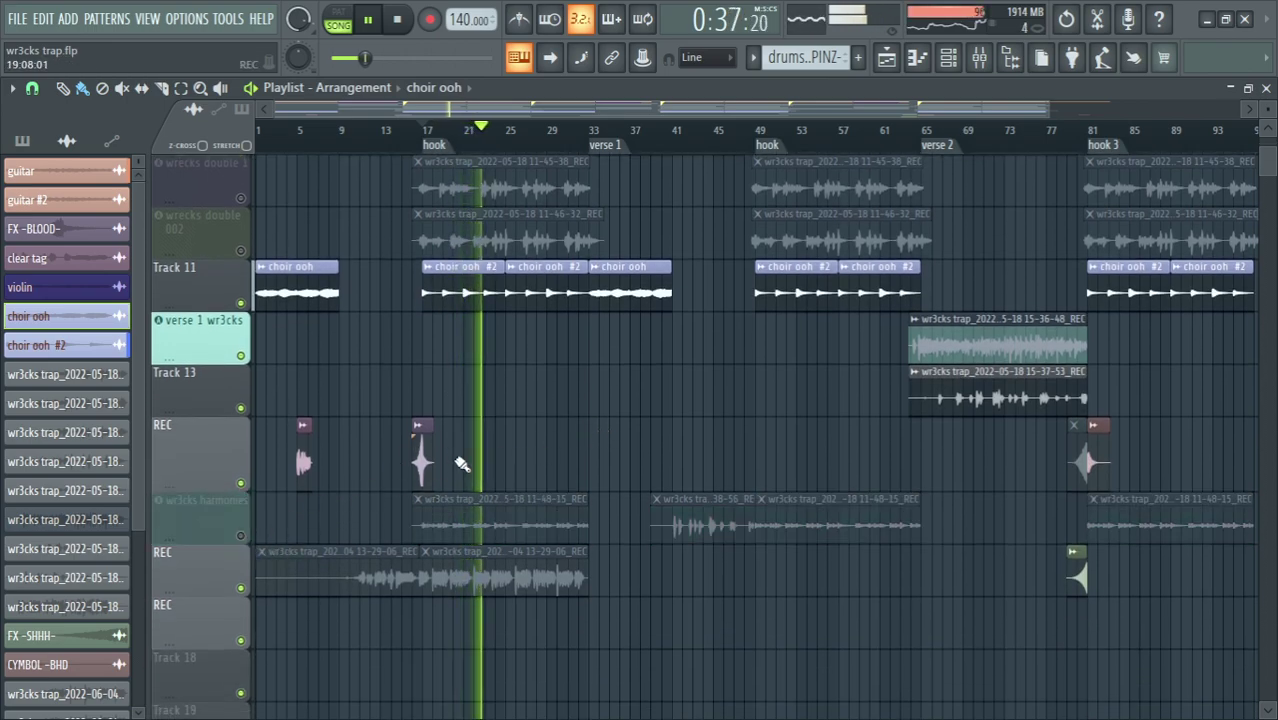
Mute the guitar on Track 1 and the choir ooh on Track 11 to hear the hook without them
scroll(595, 376, up, 3)
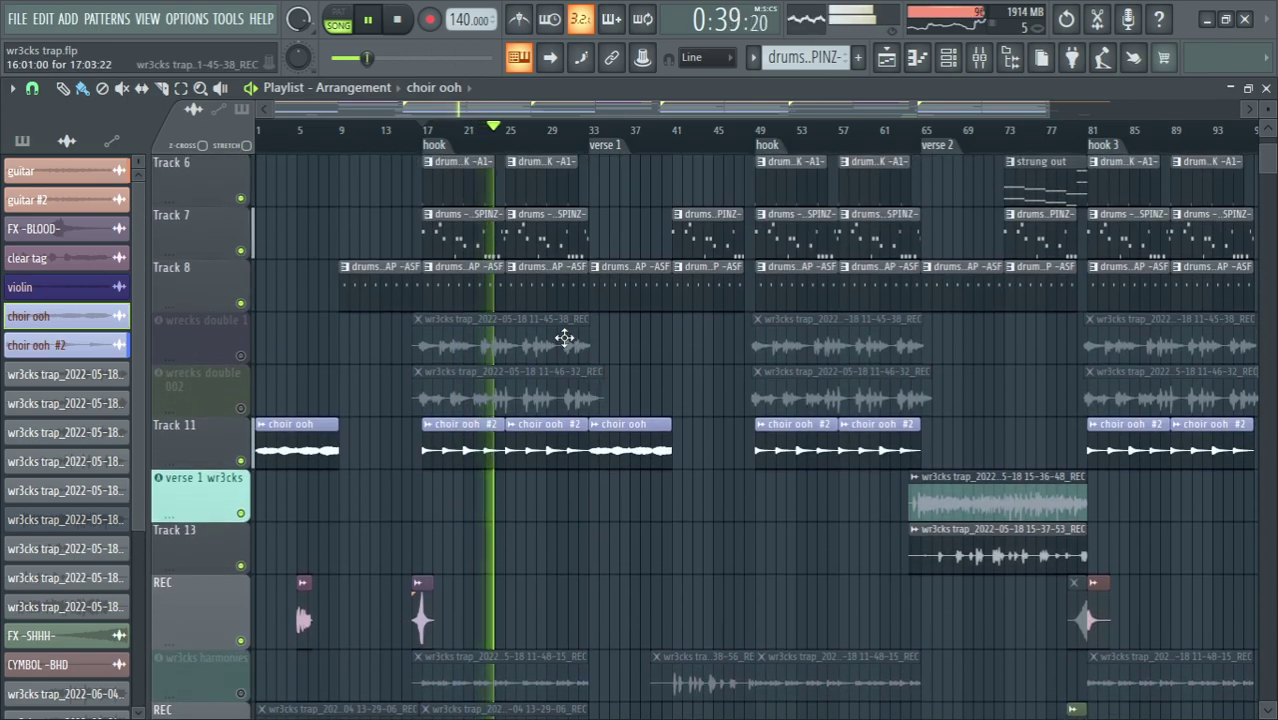
scroll(540, 322, up, 3)
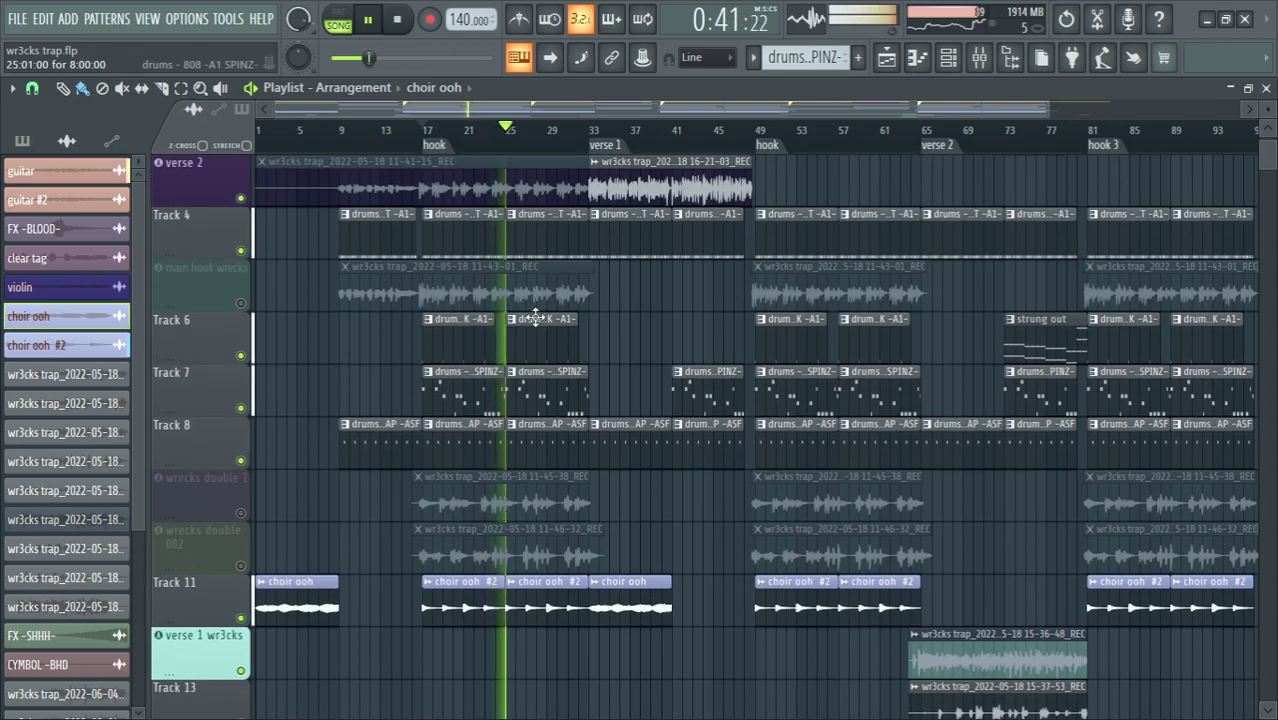
scroll(537, 317, up, 2)
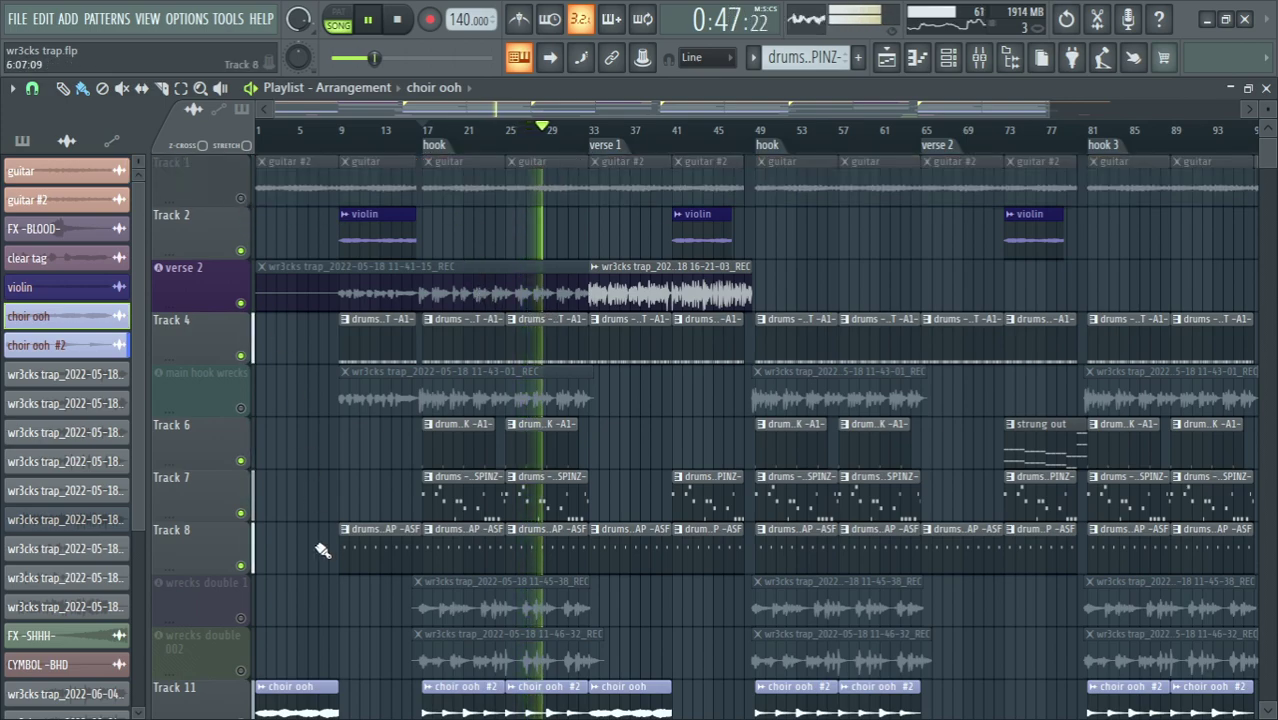
scroll(360, 490, down, 2)
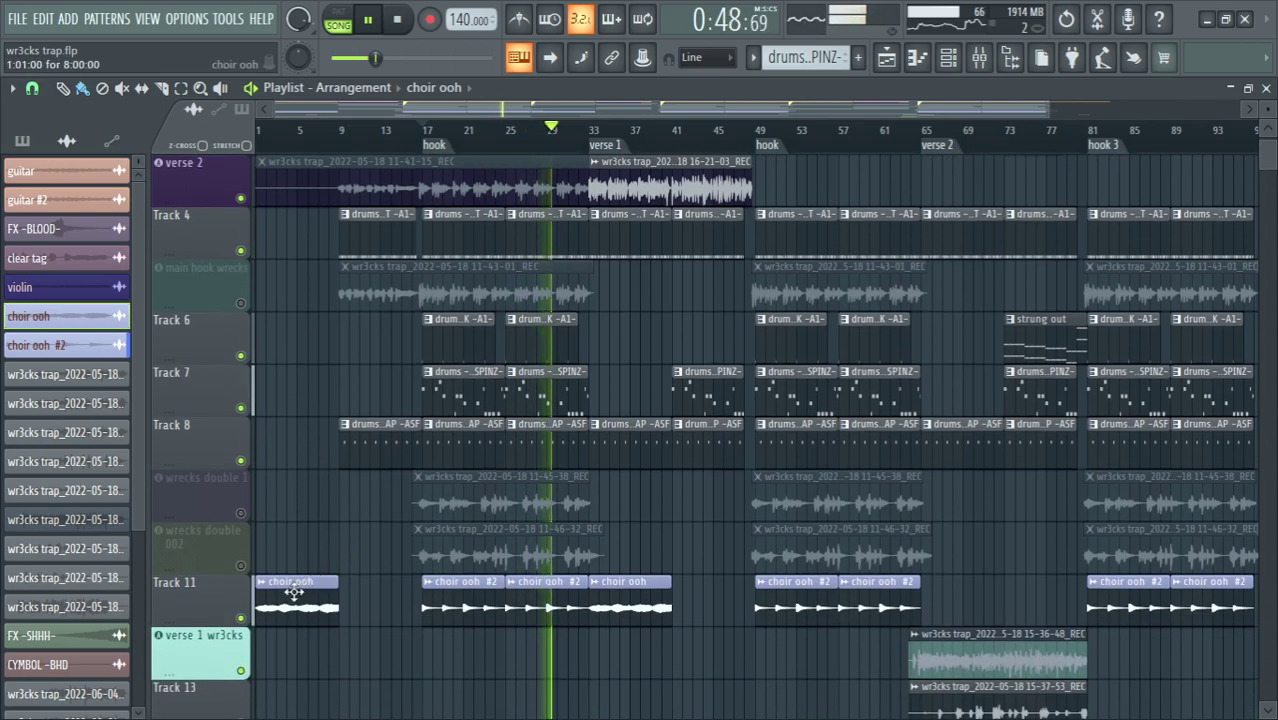
click(241, 617)
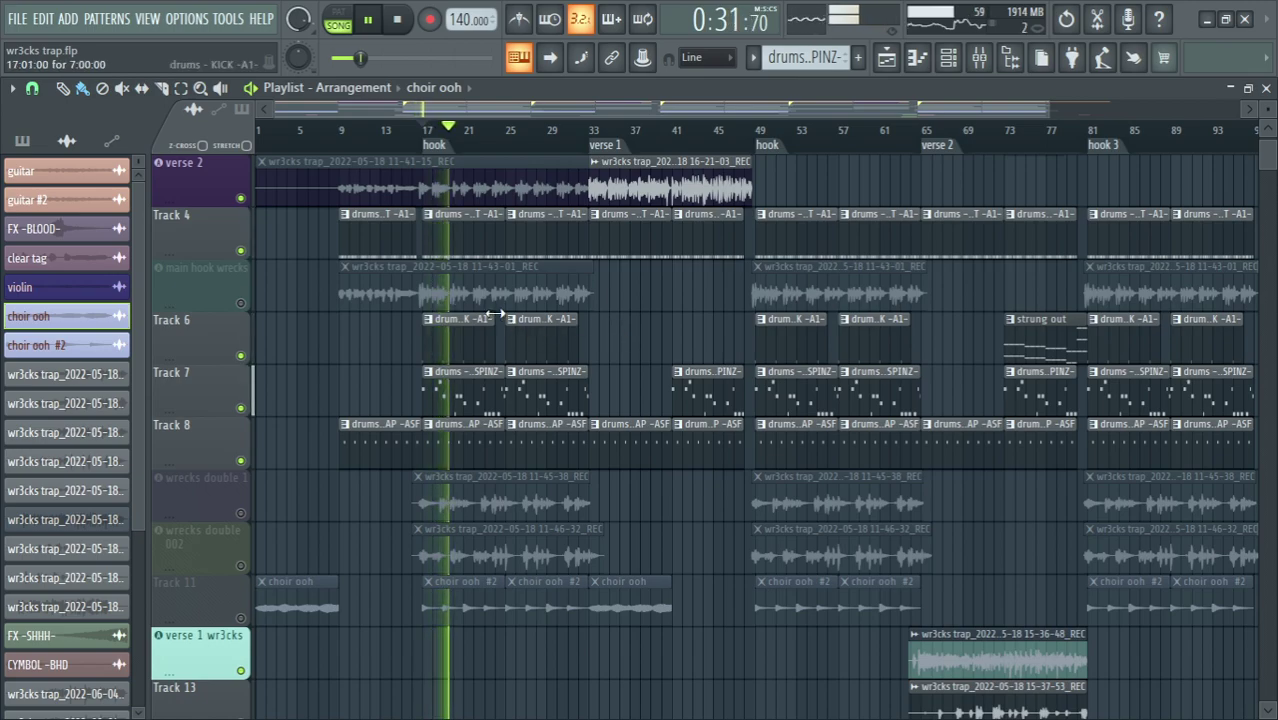
Unmute the guitar on Track 1, then the choir ooh on Track 11, while the hook plays
scroll(250, 215, up, 2)
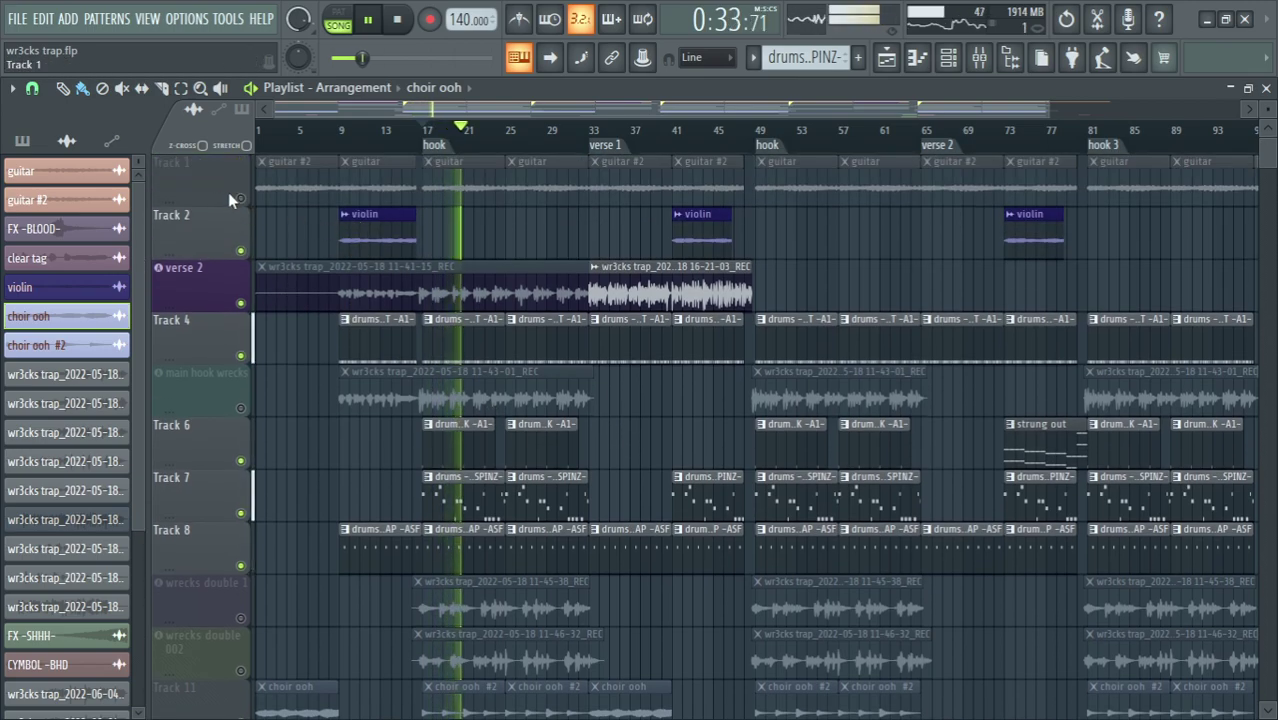
click(240, 198)
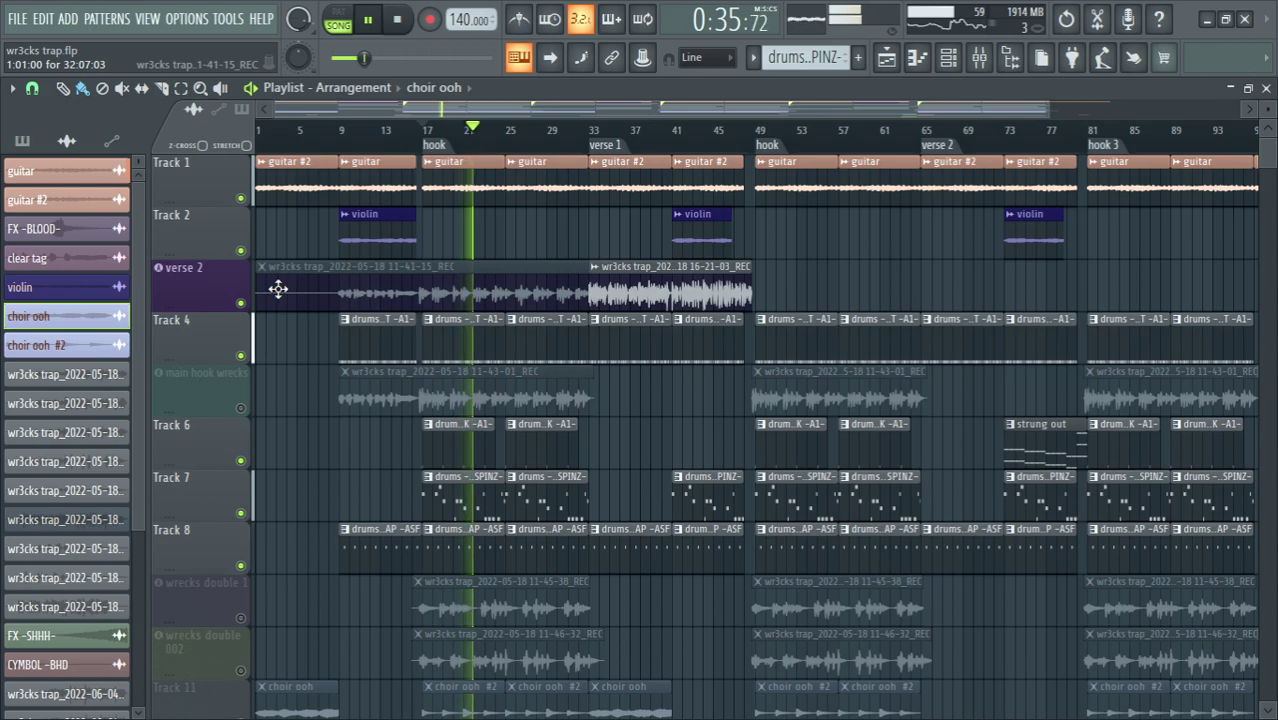
scroll(280, 290, down, 6)
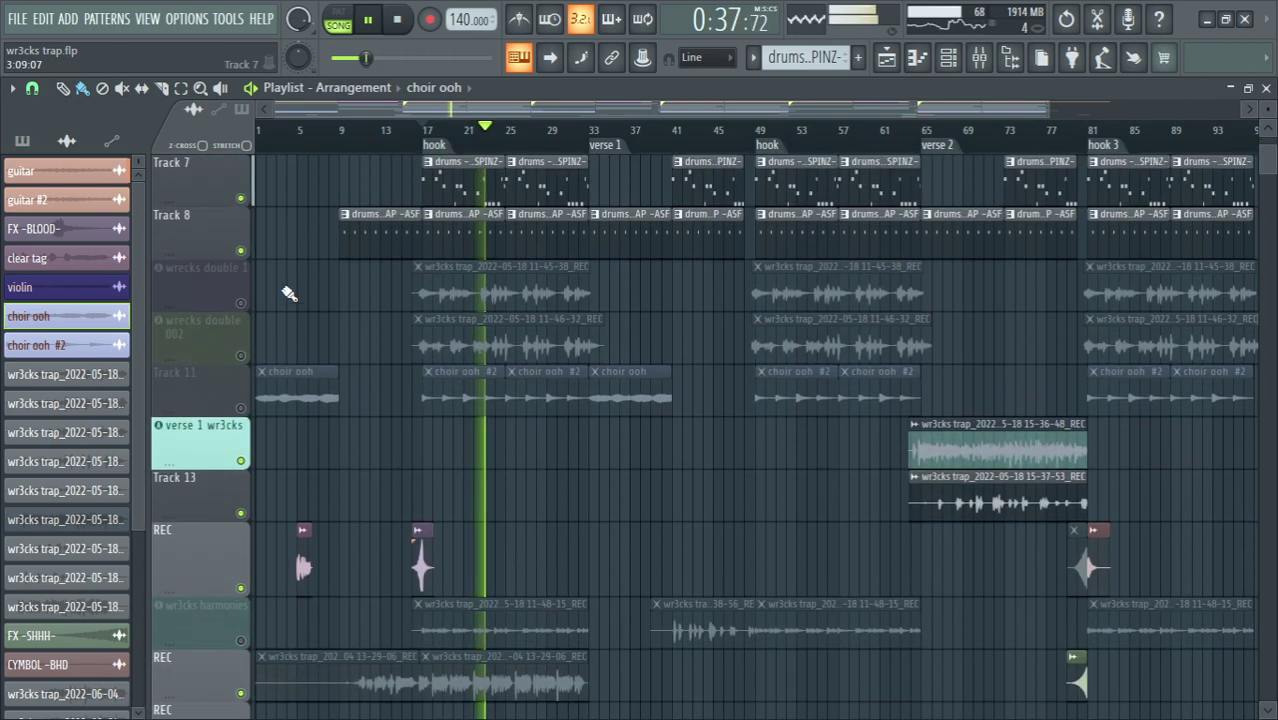
scroll(288, 290, up, 1)
scroll(286, 330, down, 2)
click(241, 357)
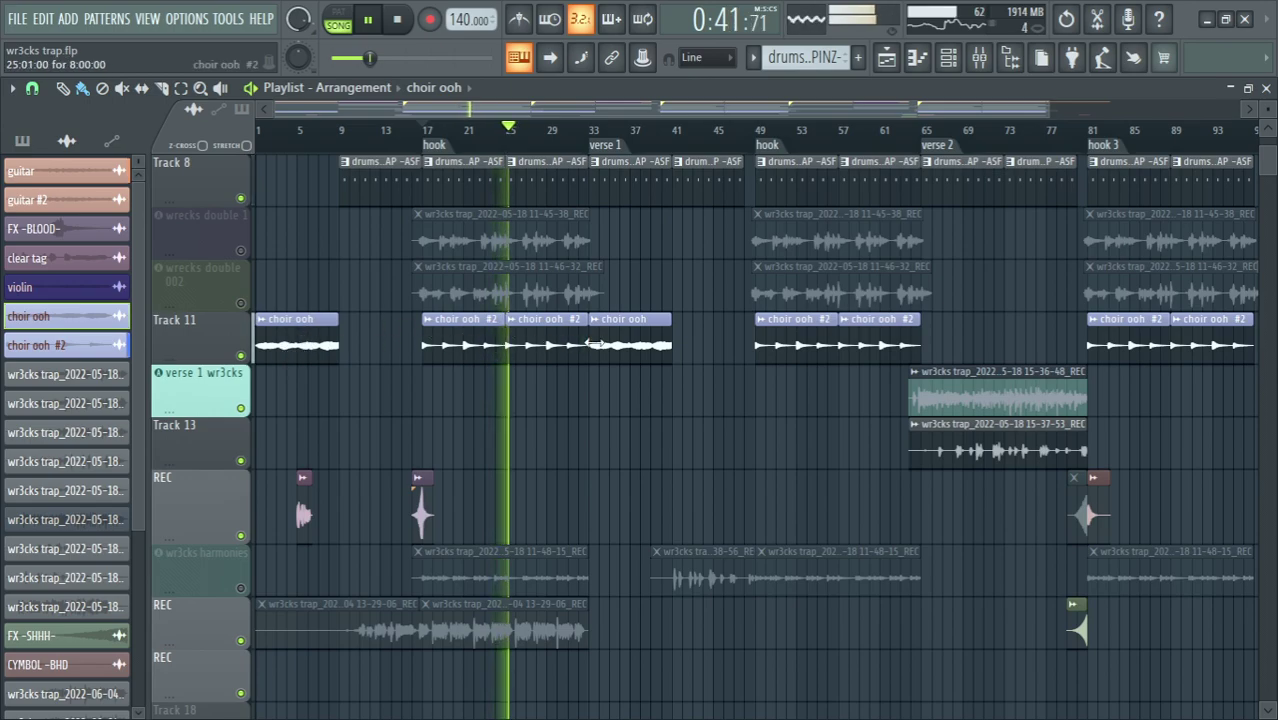
Play from bar 73 in verse 2 and solo Track 6 to listen to the strung out pattern alone
scroll(613, 342, up, 7)
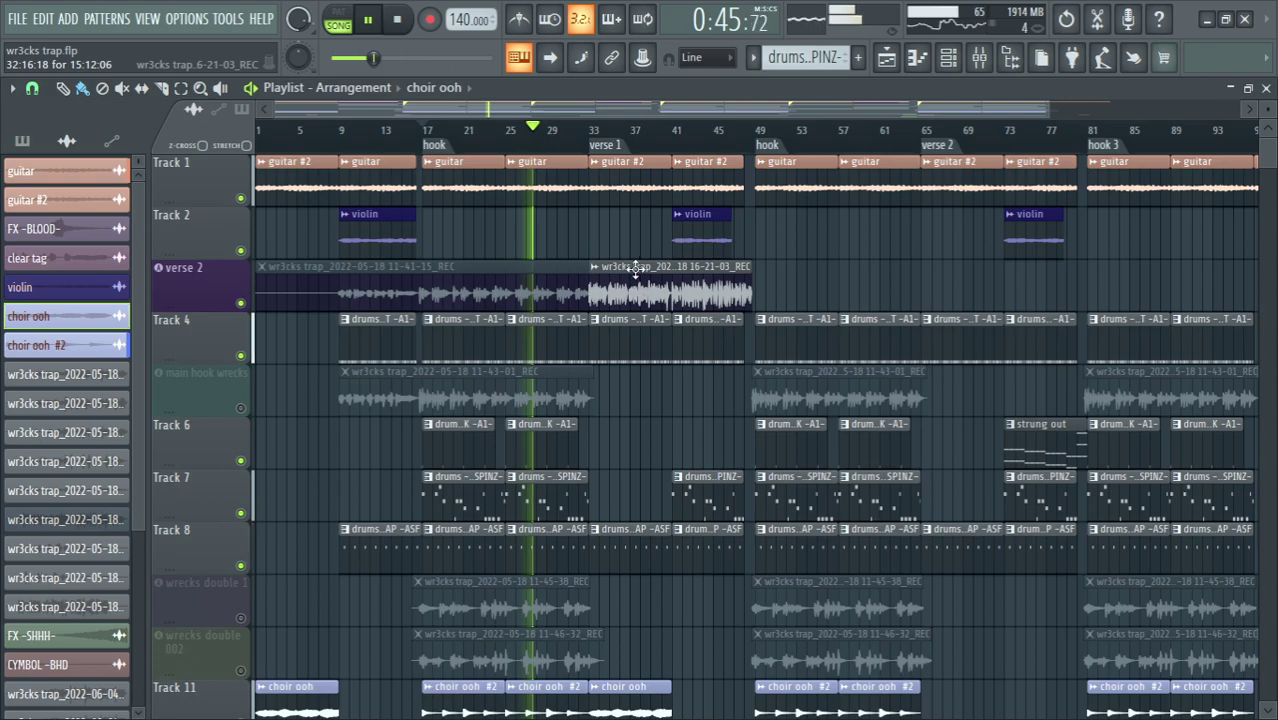
scroll(787, 278, down, 1)
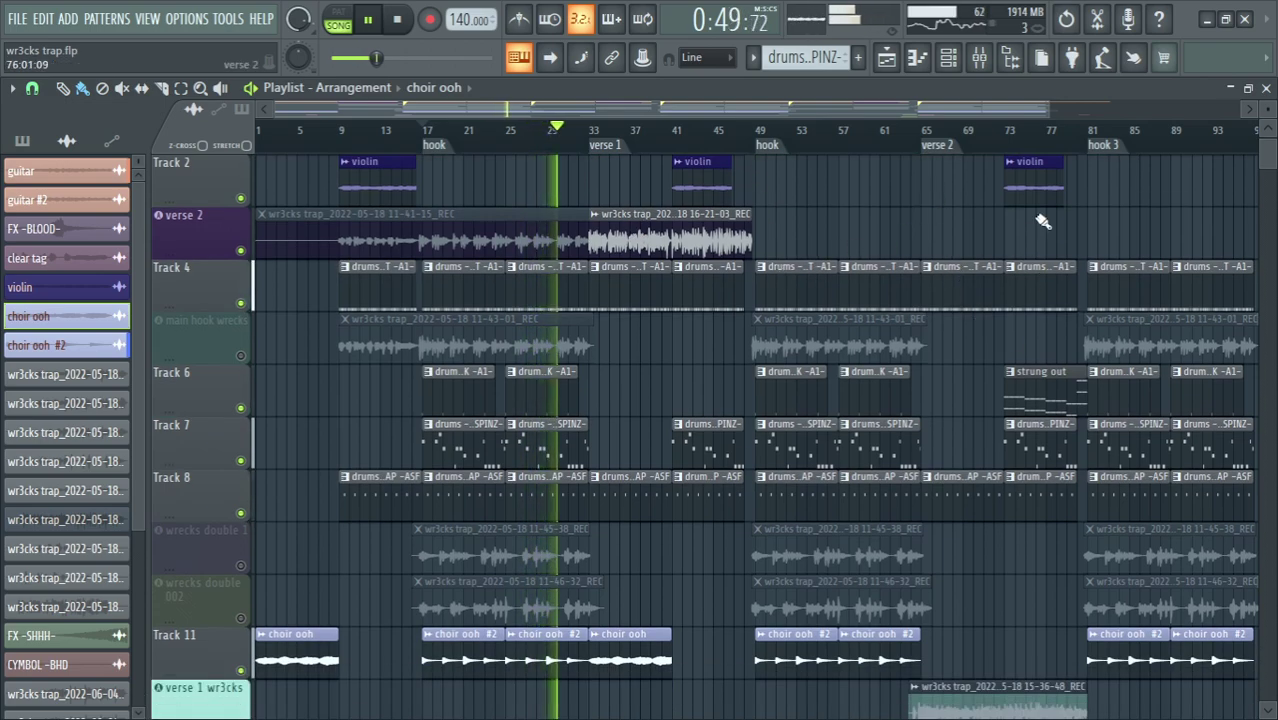
click(1010, 150)
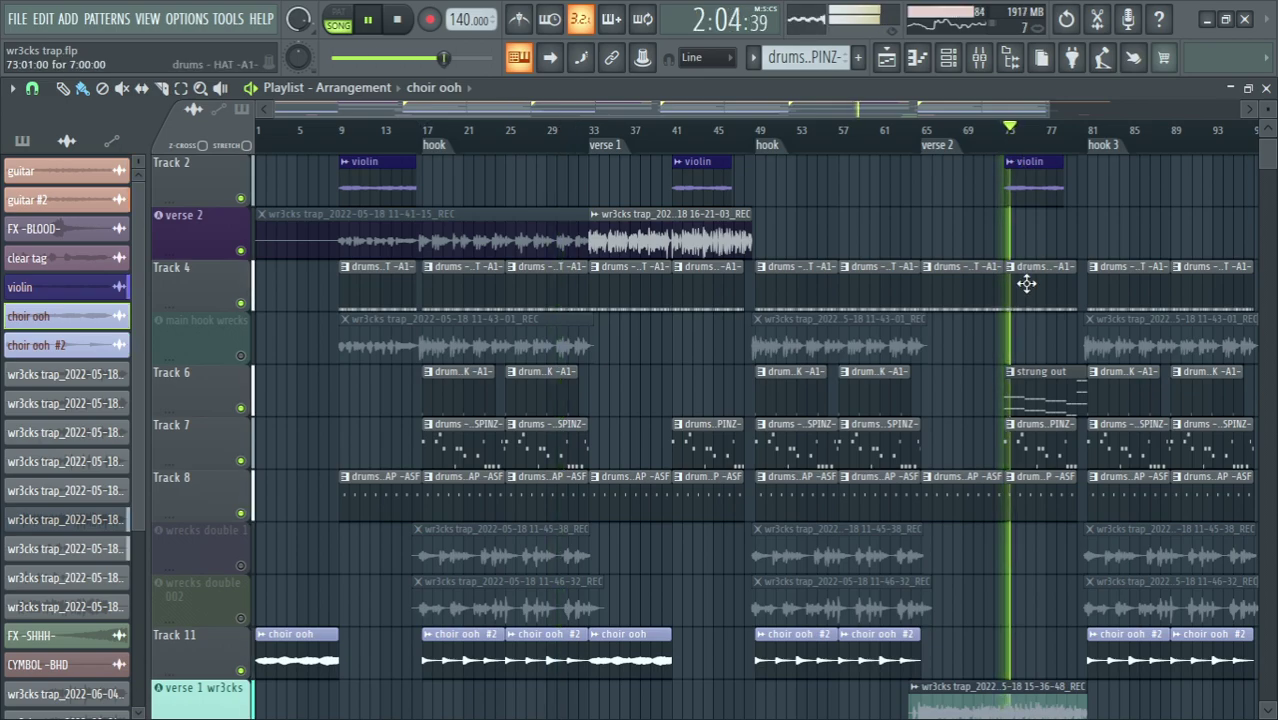
right_click(245, 407)
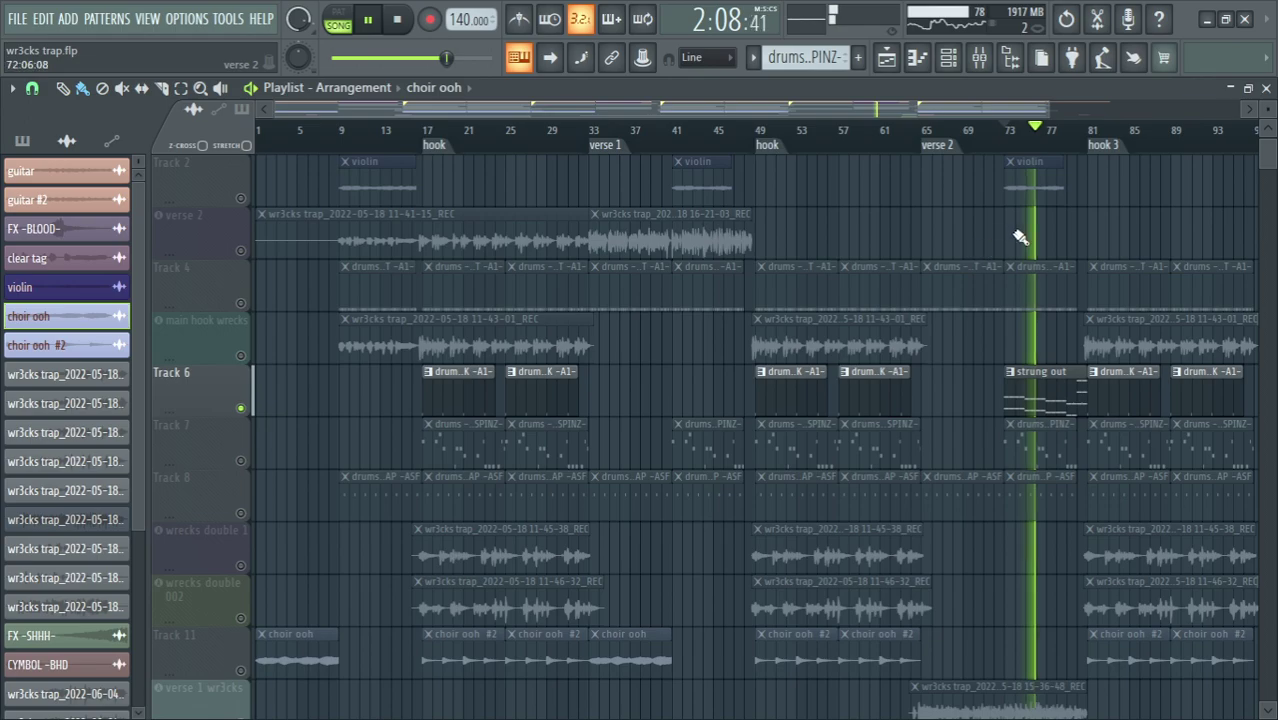
scroll(1058, 212, up, 1)
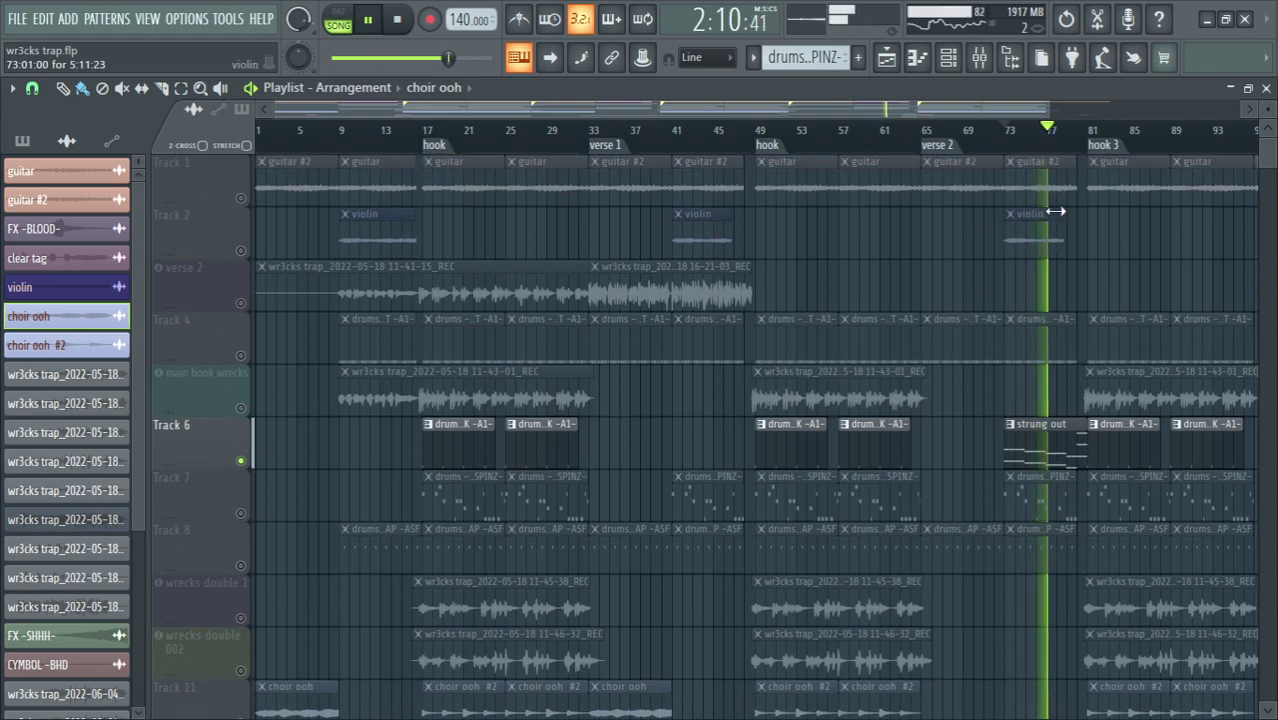
scroll(1056, 150, down, 2)
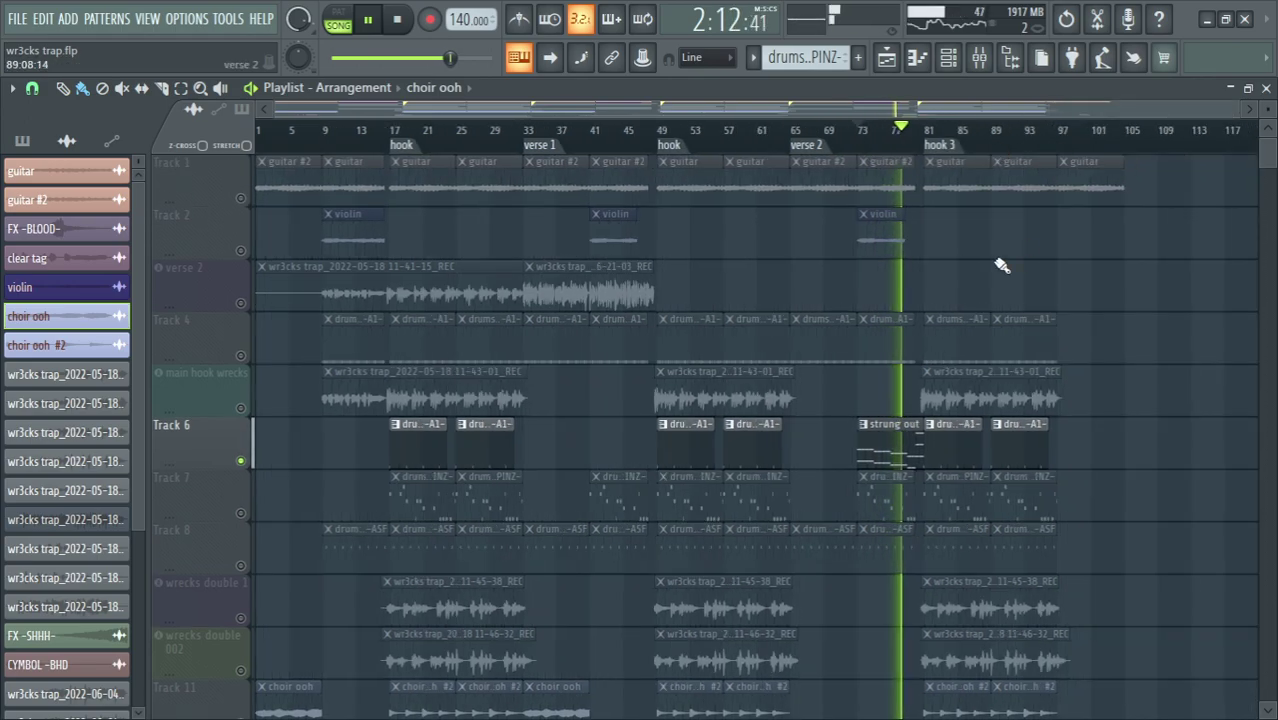
scroll(1007, 265, down, 6)
scroll(924, 253, up, 5)
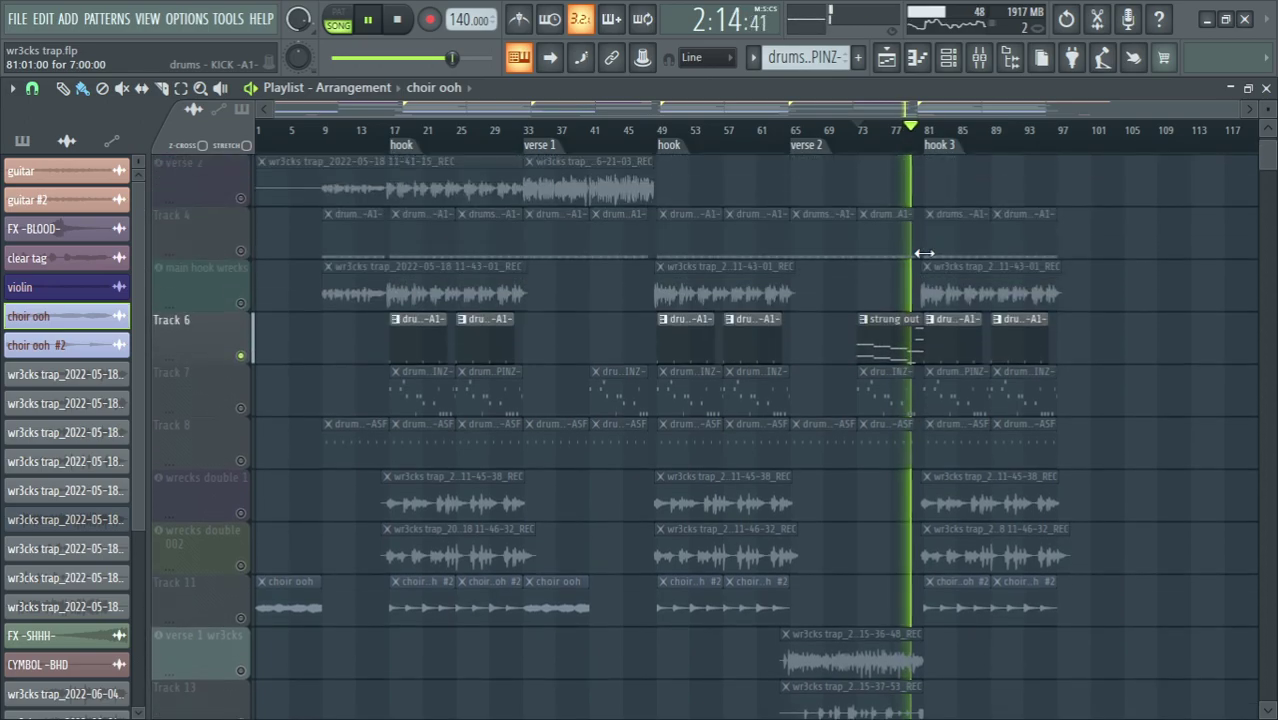
Play from the start of verse 2 with all tracks unmuted and open the mixer
click(795, 133)
right_click(240, 410)
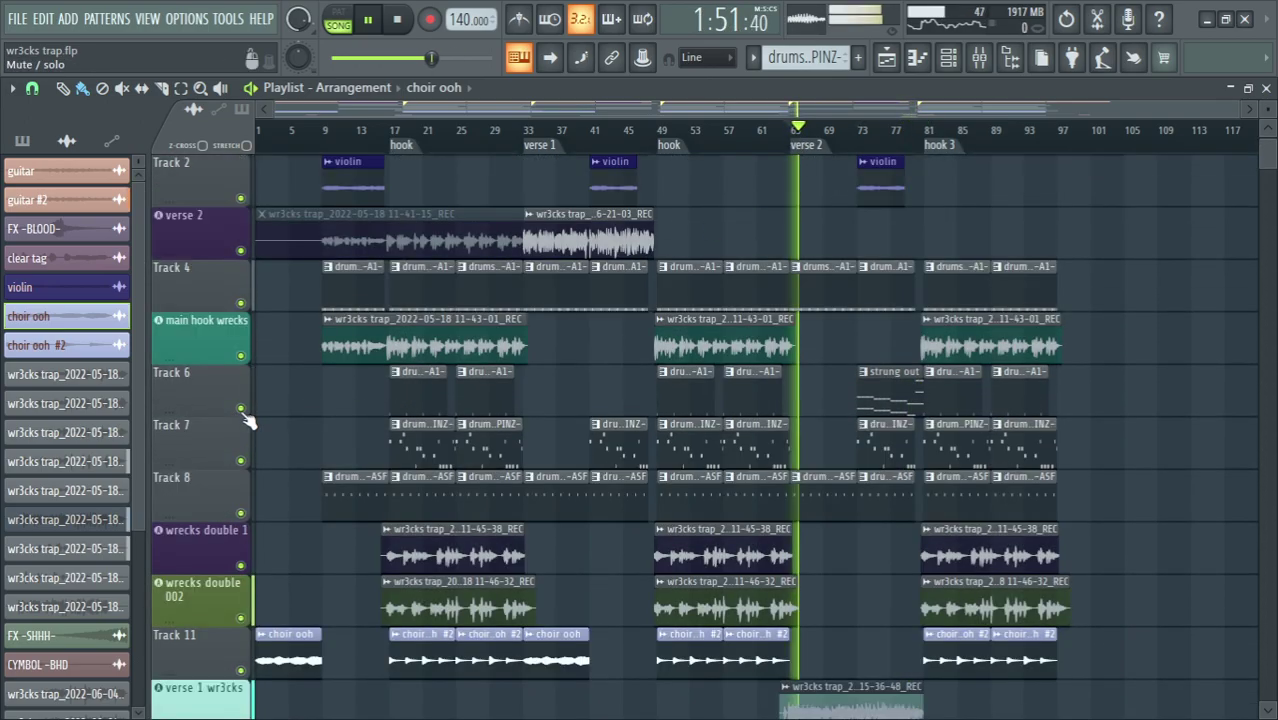
click(980, 57)
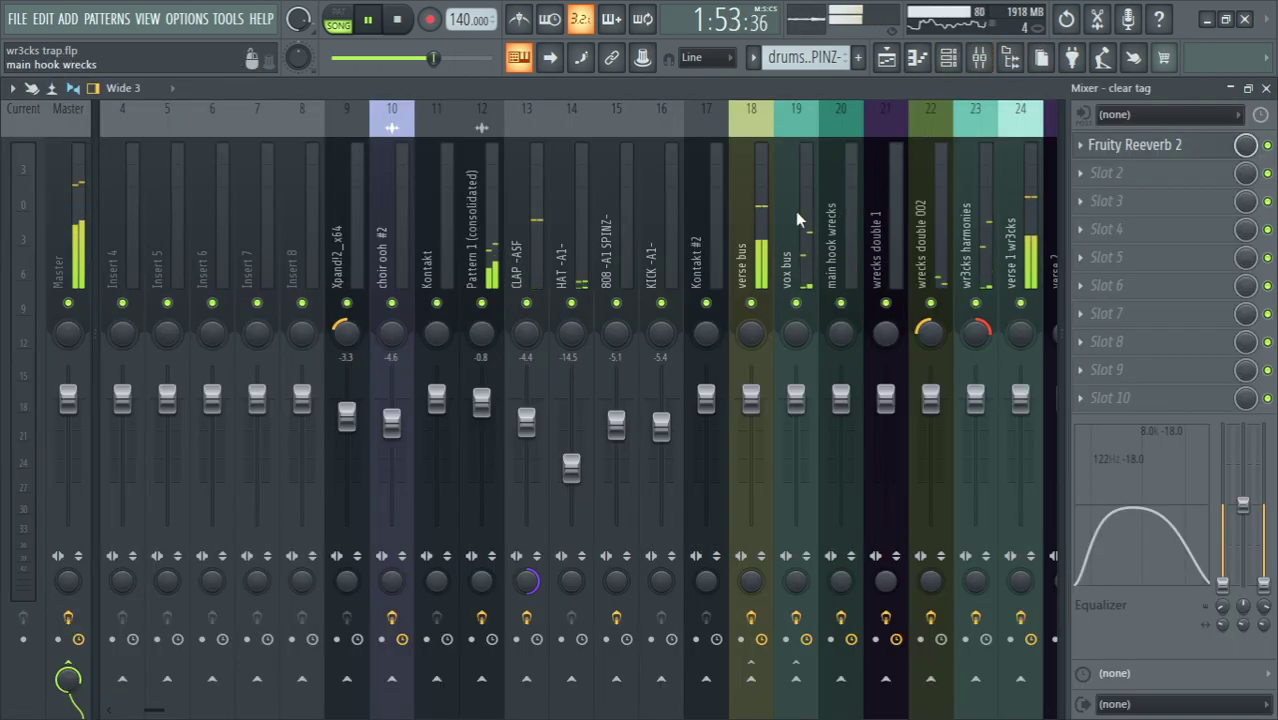
Inspect the effect chains on the verse bus, main hook wrecks, wrecks double 1, wrecks double 002 and verse 1 wr3cks mixer tracks
click(762, 212)
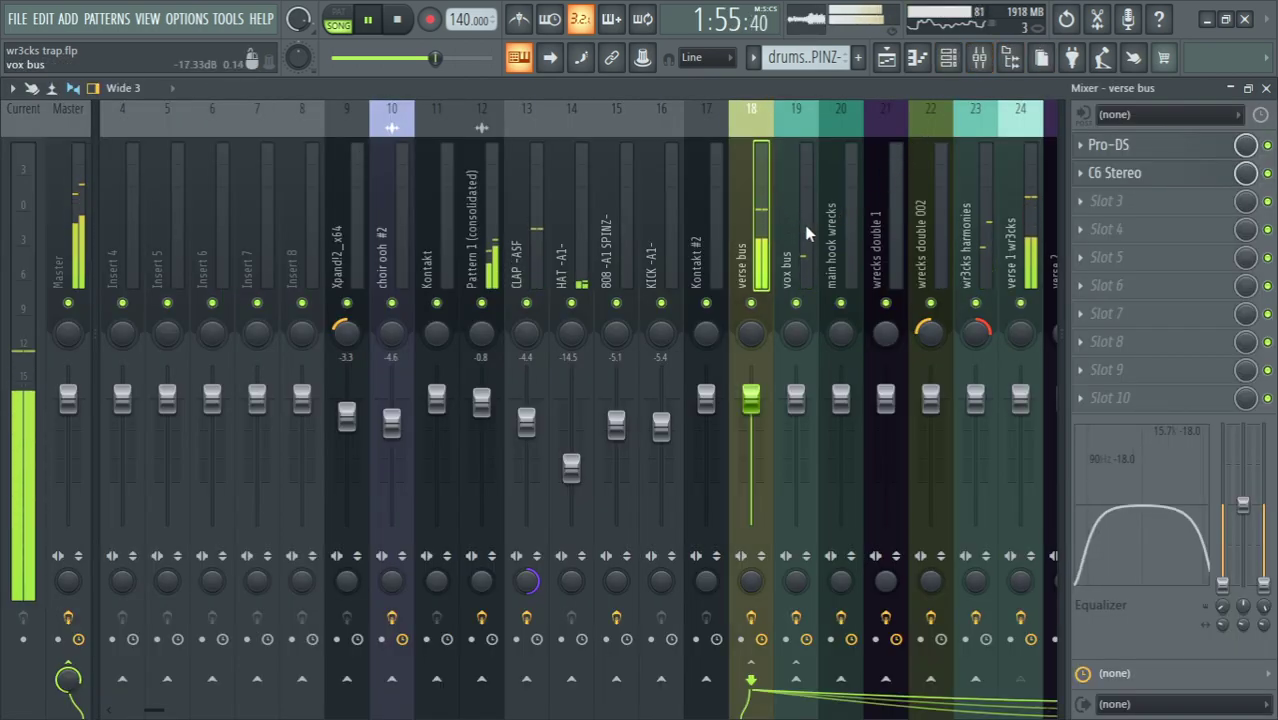
click(856, 236)
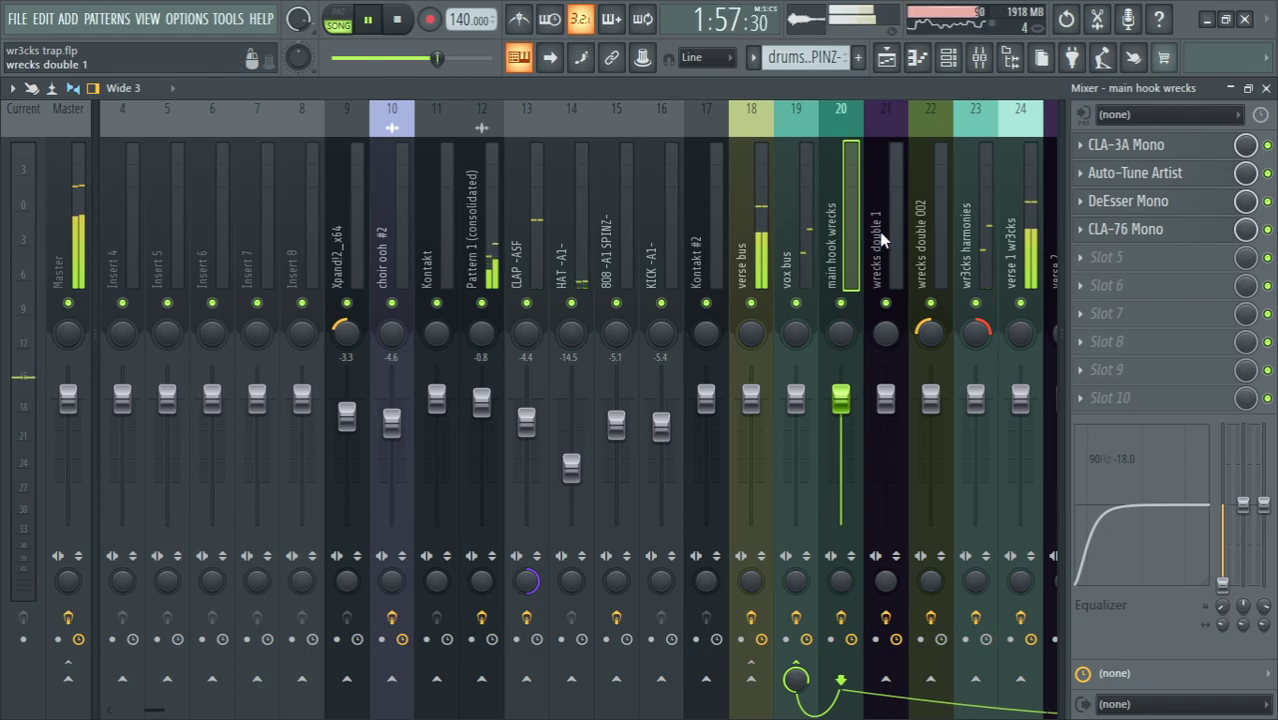
click(881, 233)
click(941, 238)
scroll(960, 225, right, 3)
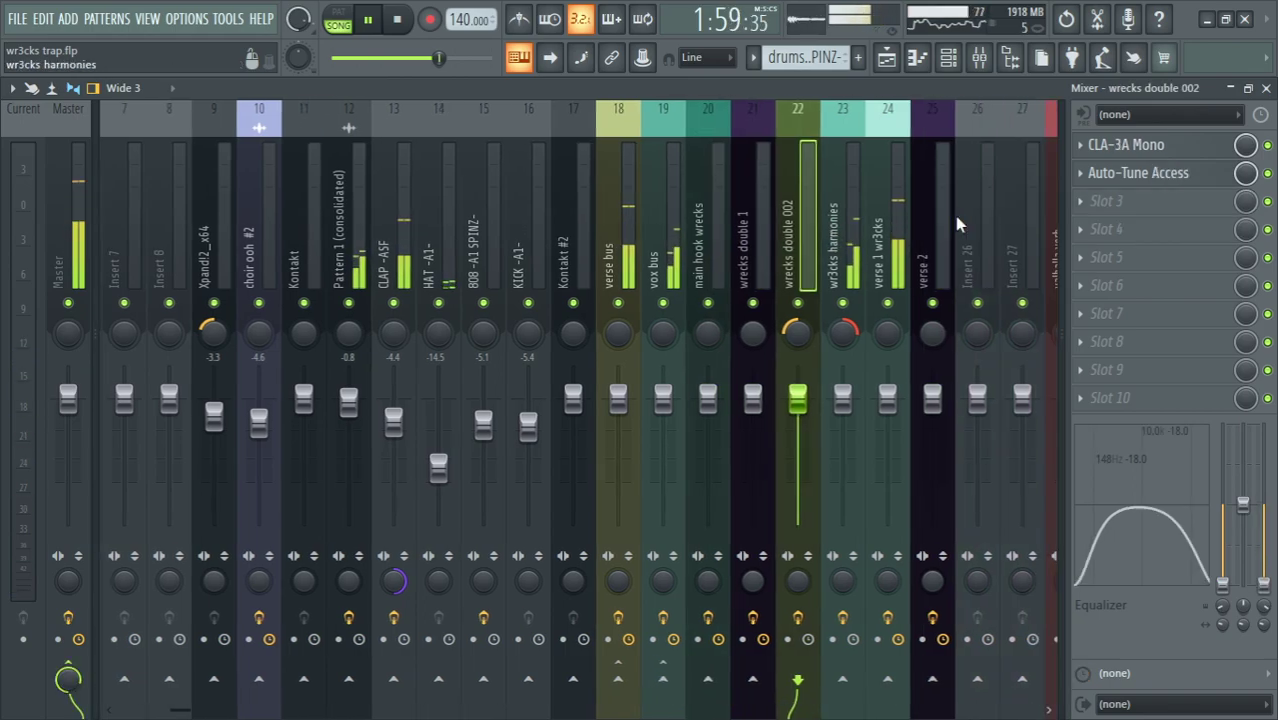
click(885, 220)
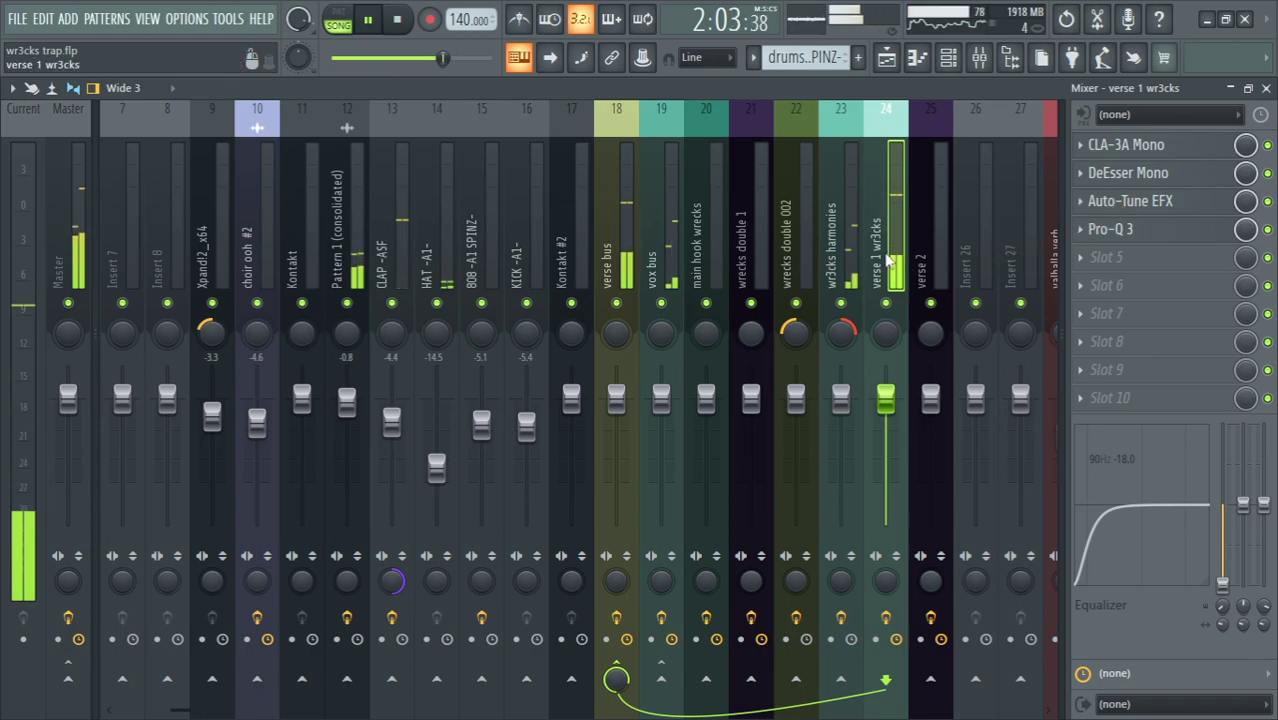
View the C6 Stereo settings on the verse bus and close the plugin
click(611, 219)
click(1128, 180)
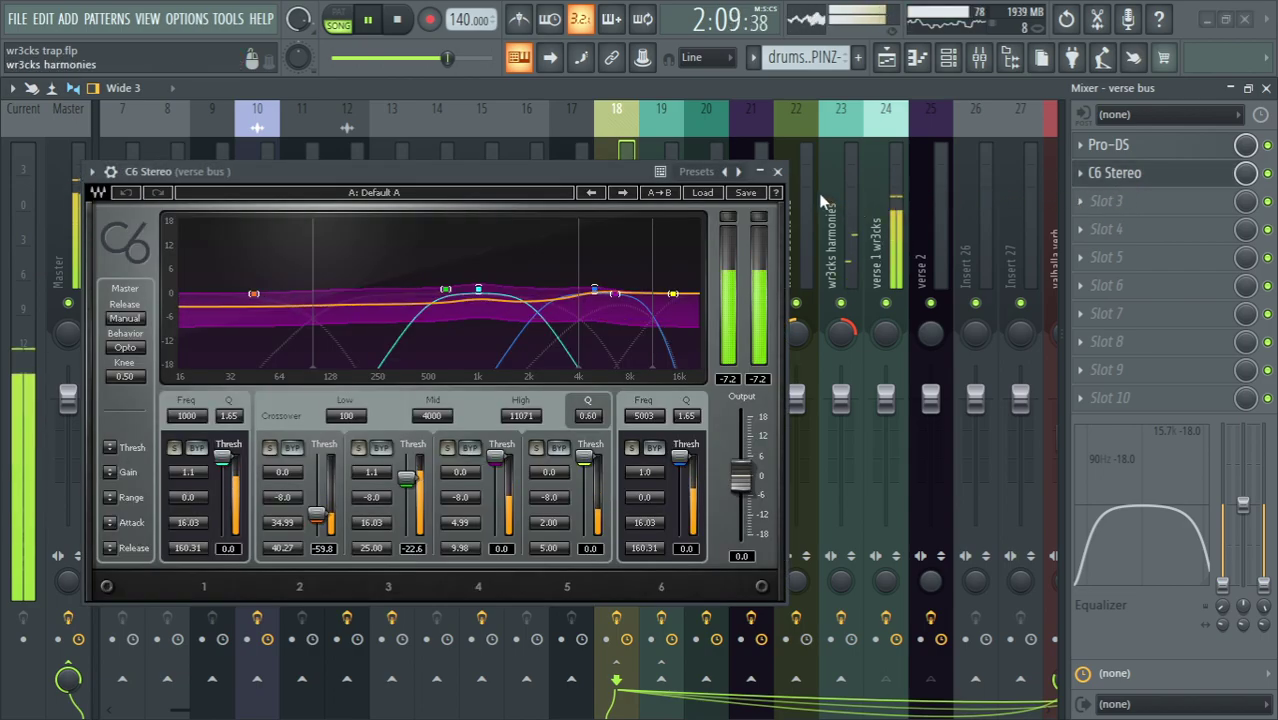
click(786, 177)
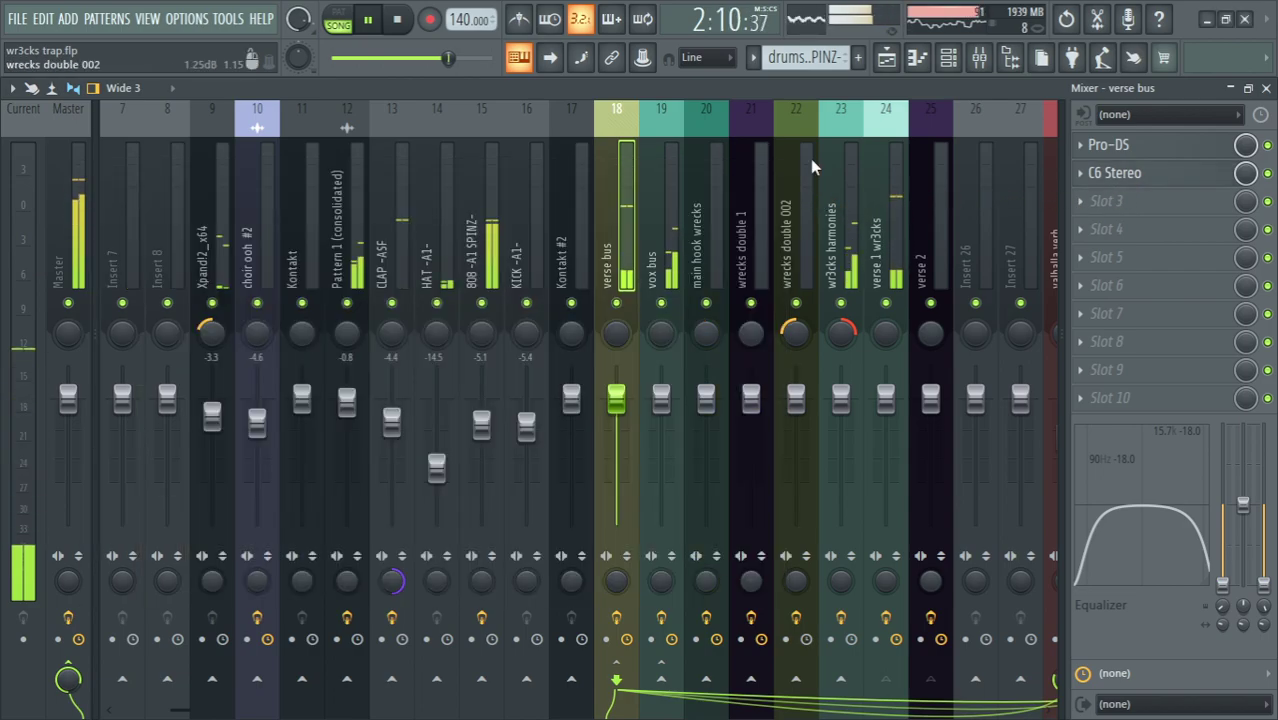
Return to the playlist, look over its lower vocal and FX tracks, and briefly replay the start of verse 2
click(68, 228)
click(886, 57)
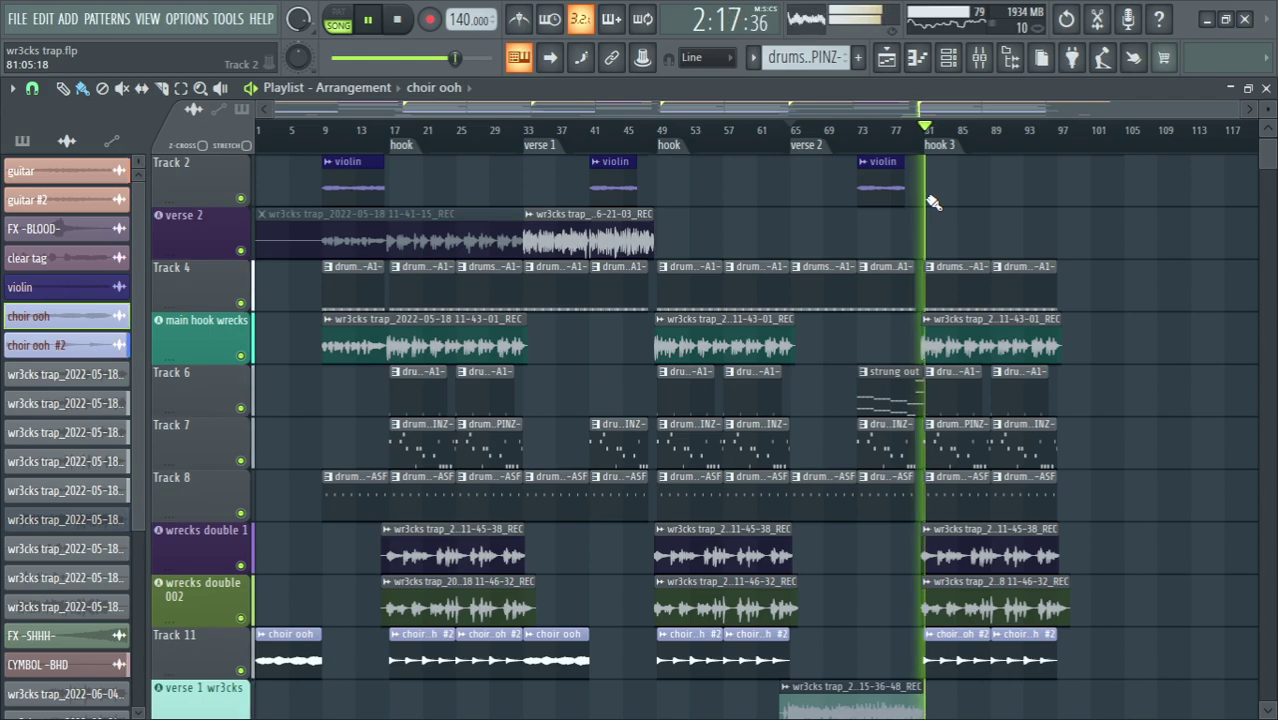
key(space)
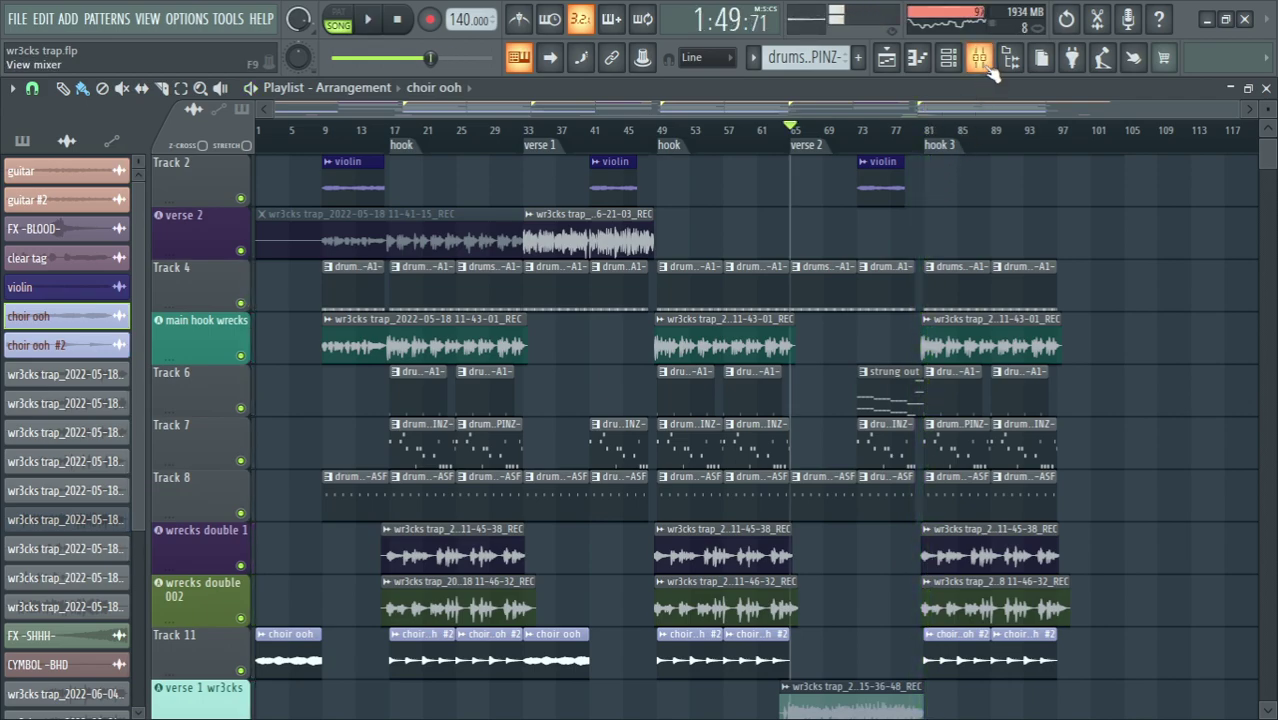
scroll(828, 200, down, 5)
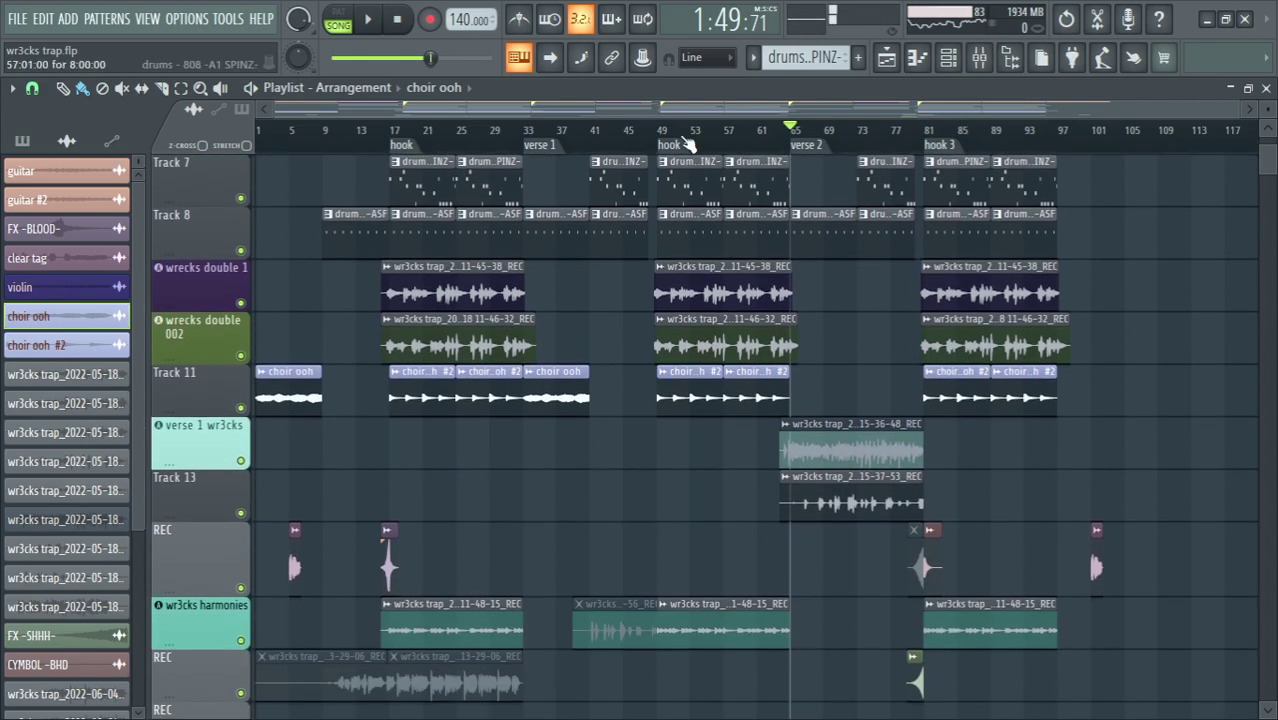
scroll(648, 229, down, 5)
key(space)
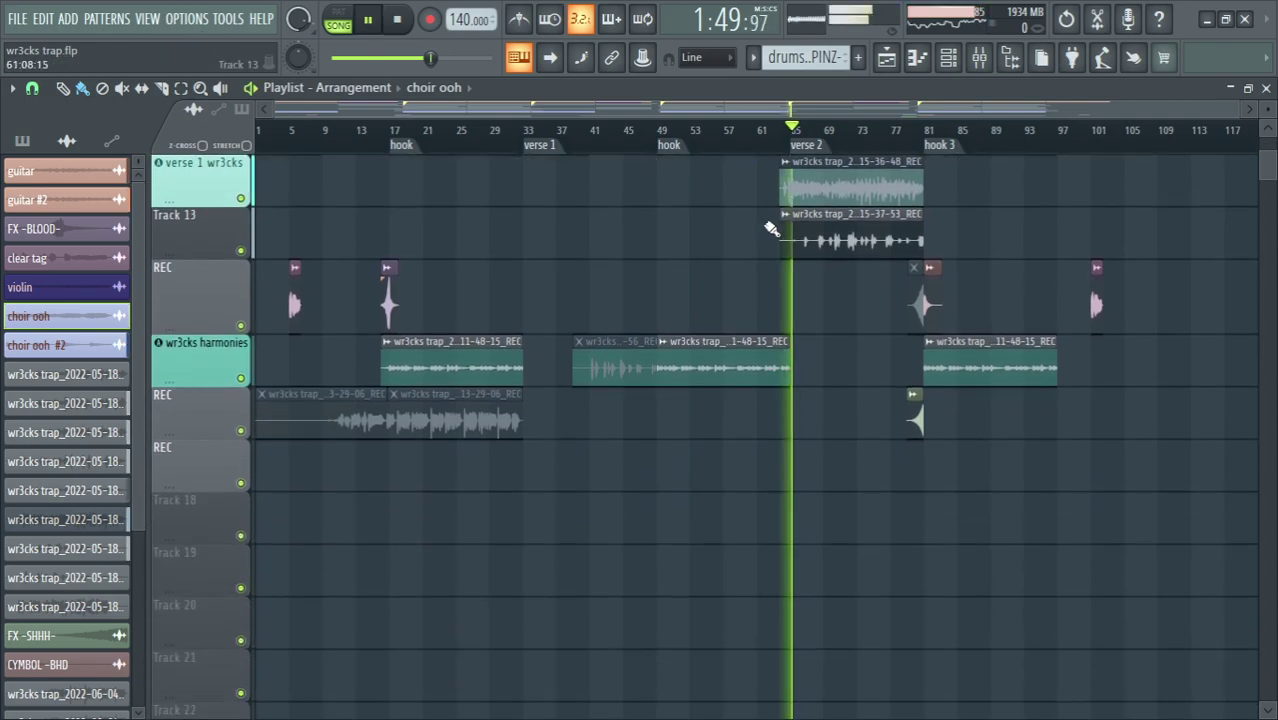
key(space)
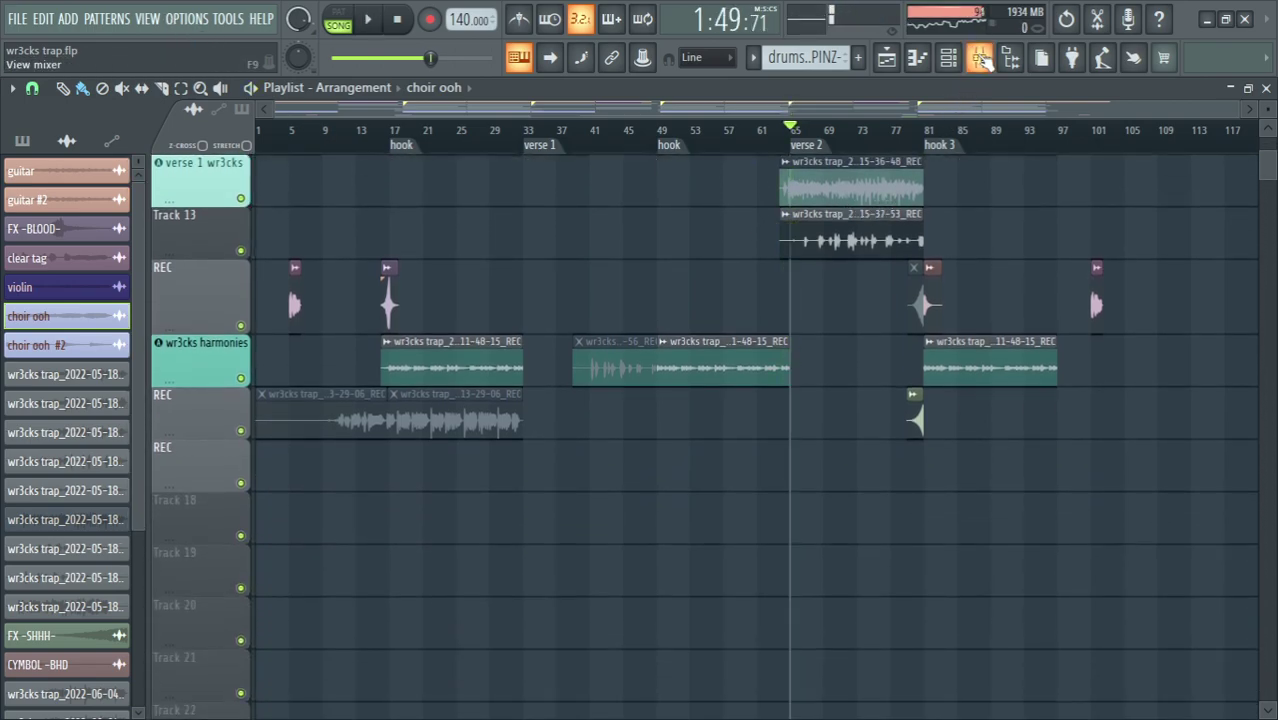
Check the audio device and buffer settings and close them
click(186, 18)
click(220, 77)
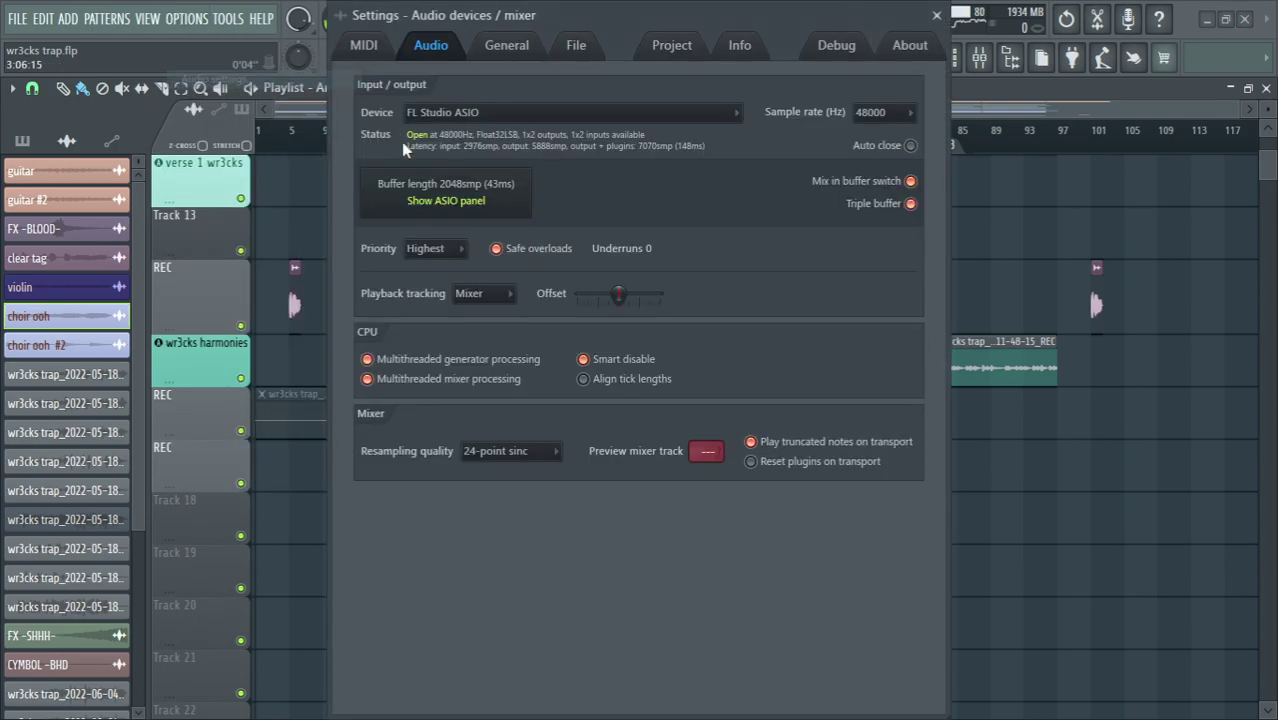
click(937, 15)
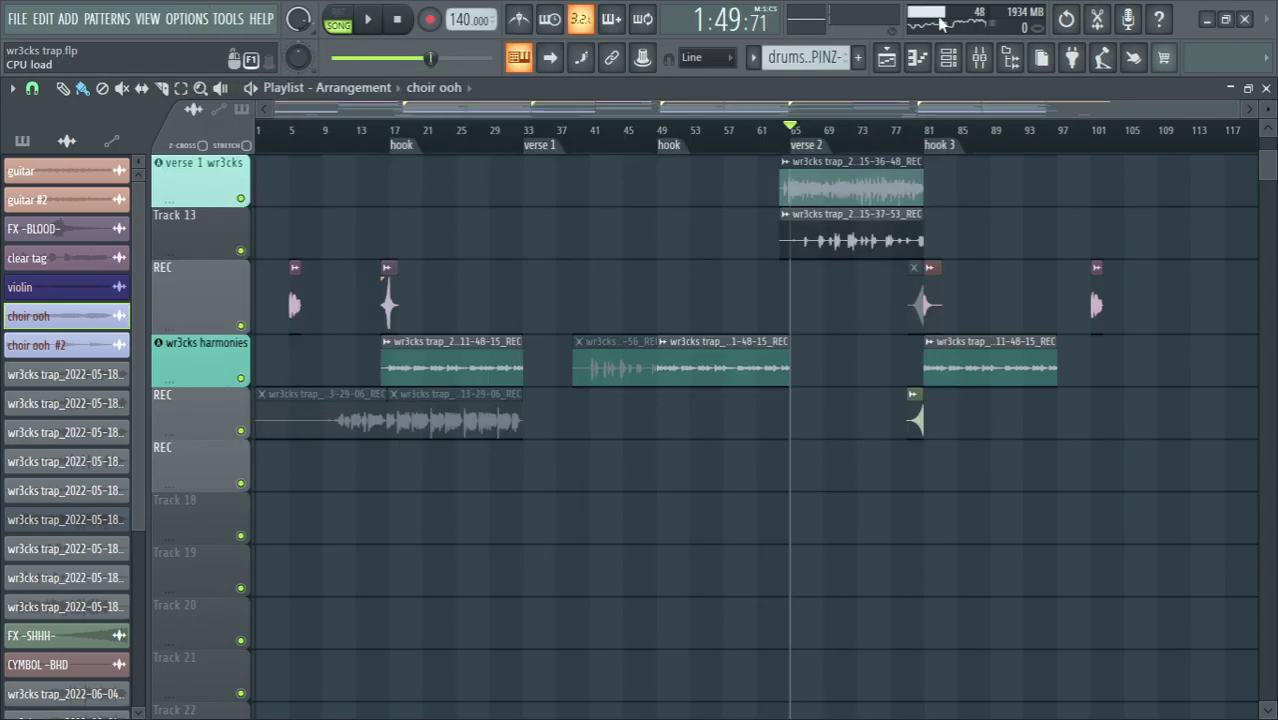
Clear the second effect slot on the Master track in the mixer
scroll(864, 194, down, 2)
scroll(930, 150, up, 5)
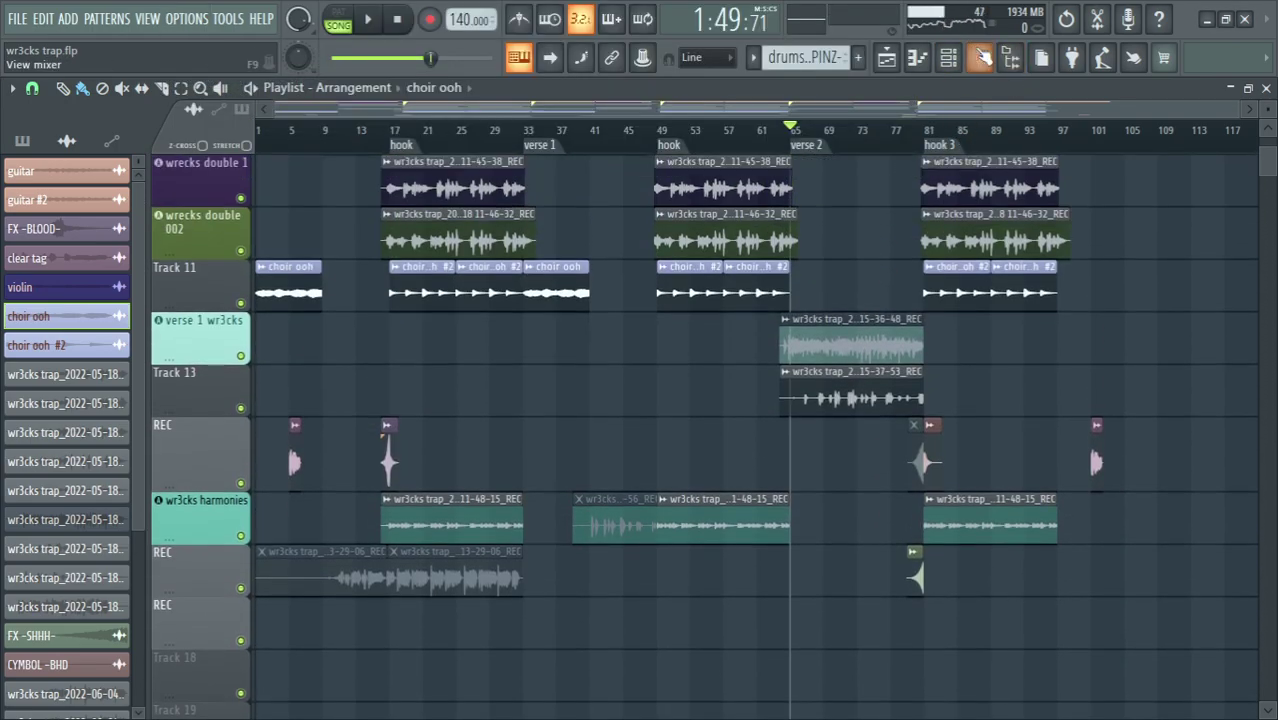
click(979, 57)
click(1086, 178)
click(1097, 217)
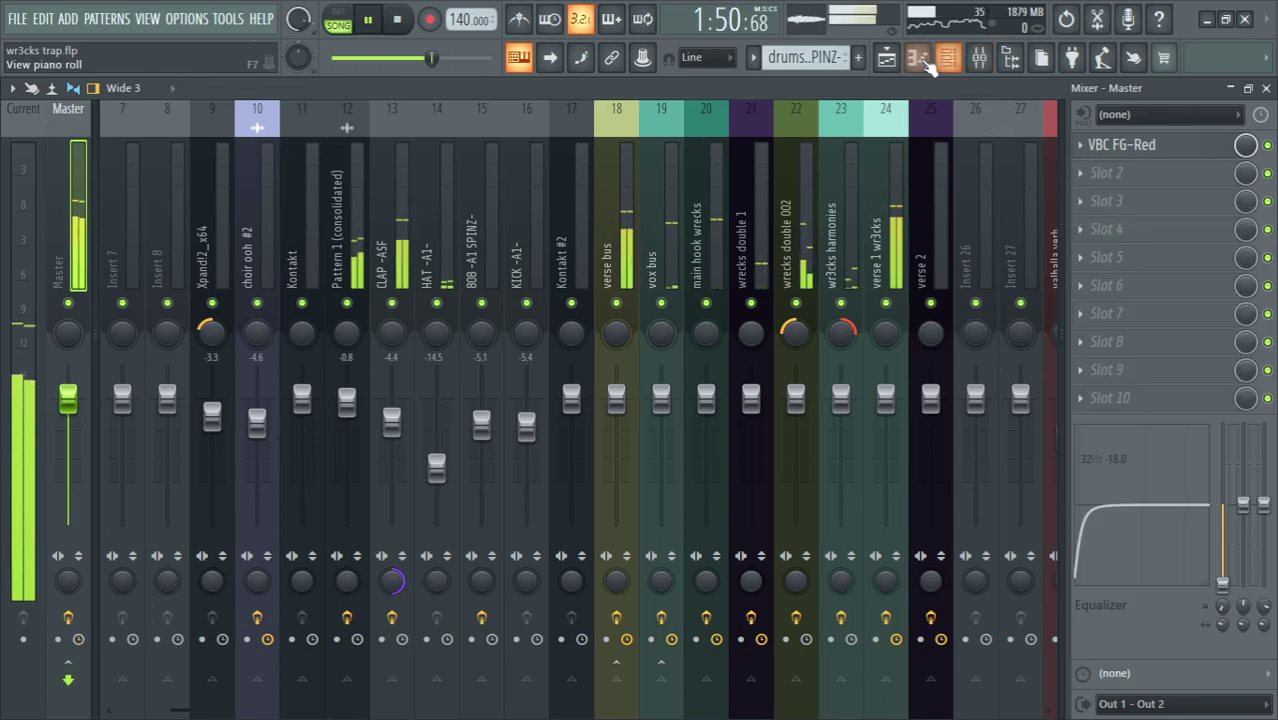
Play the playlist from just before hook 3 and bring the mixer back up
click(886, 57)
key(alt+KP_Multiply)
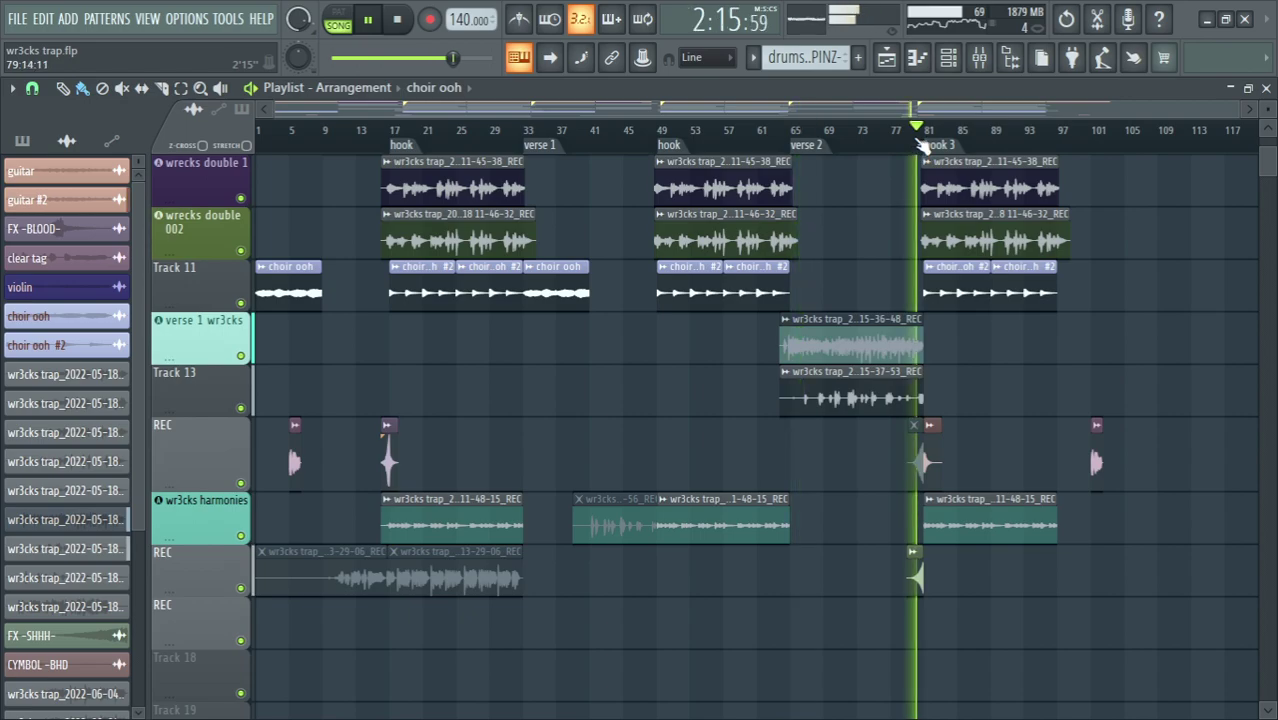
click(986, 64)
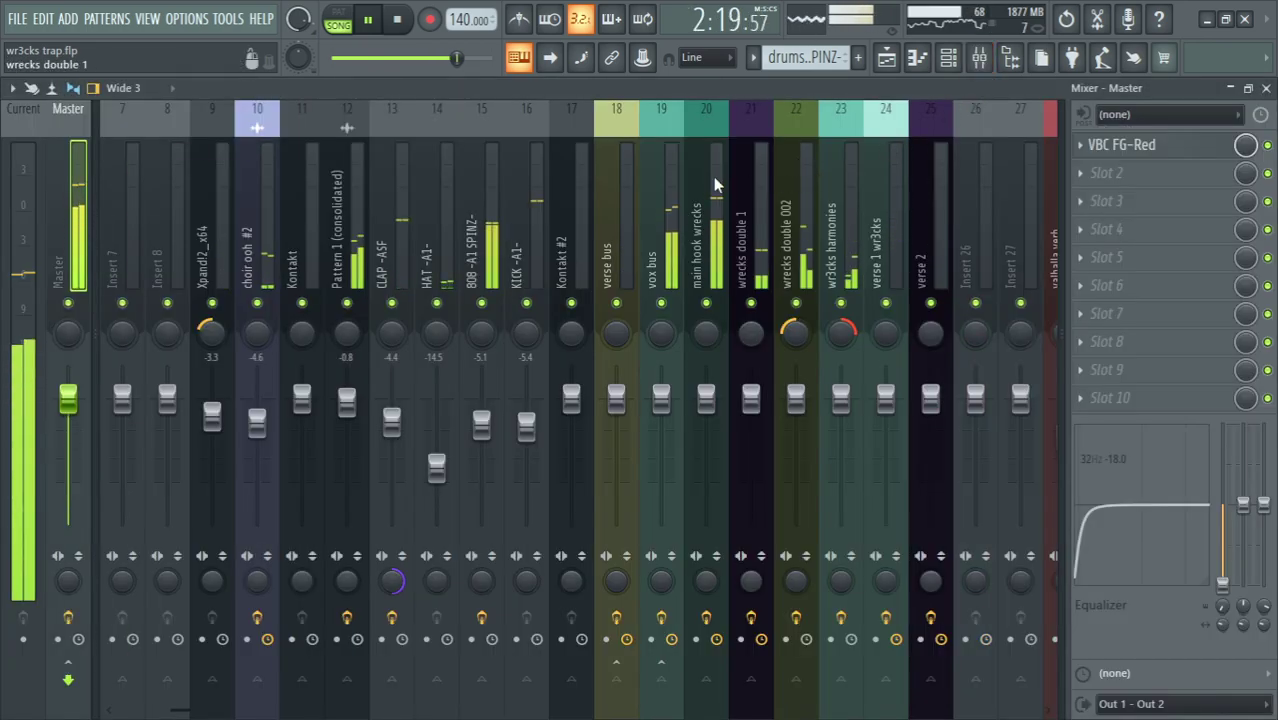
Go back to the first inserts in the mixer and inspect the effect chain on the CLAP -ASF track
drag(212, 195, 31, 194)
click(436, 230)
click(693, 277)
click(657, 272)
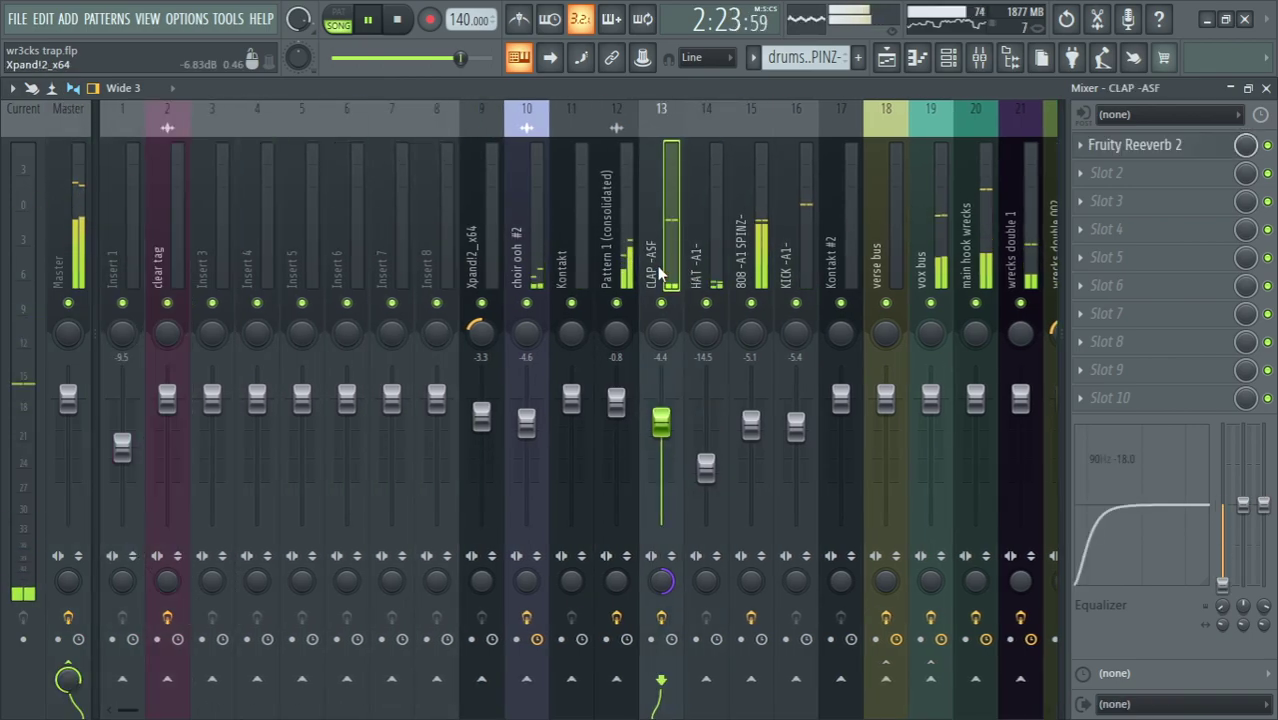
Inspect the Pattern 1 (consolidated) track's effects, listen to it soloed, and restore all tracks
click(628, 240)
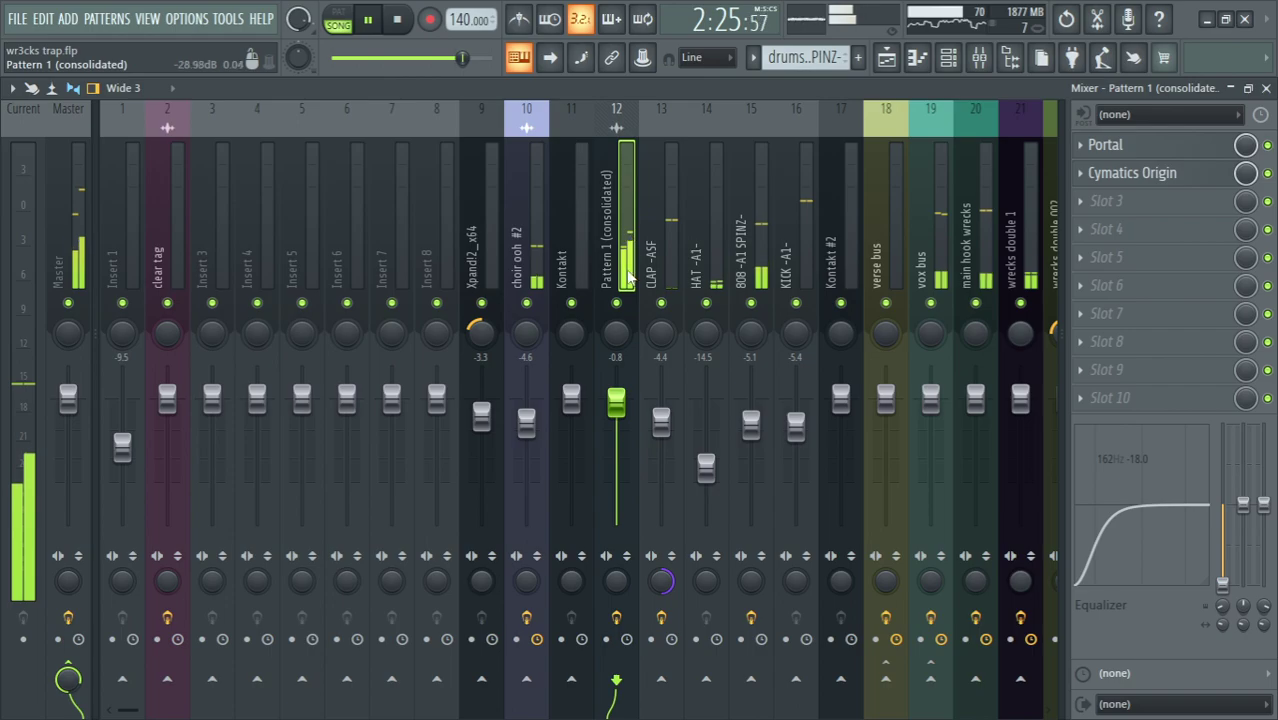
right_click(620, 302)
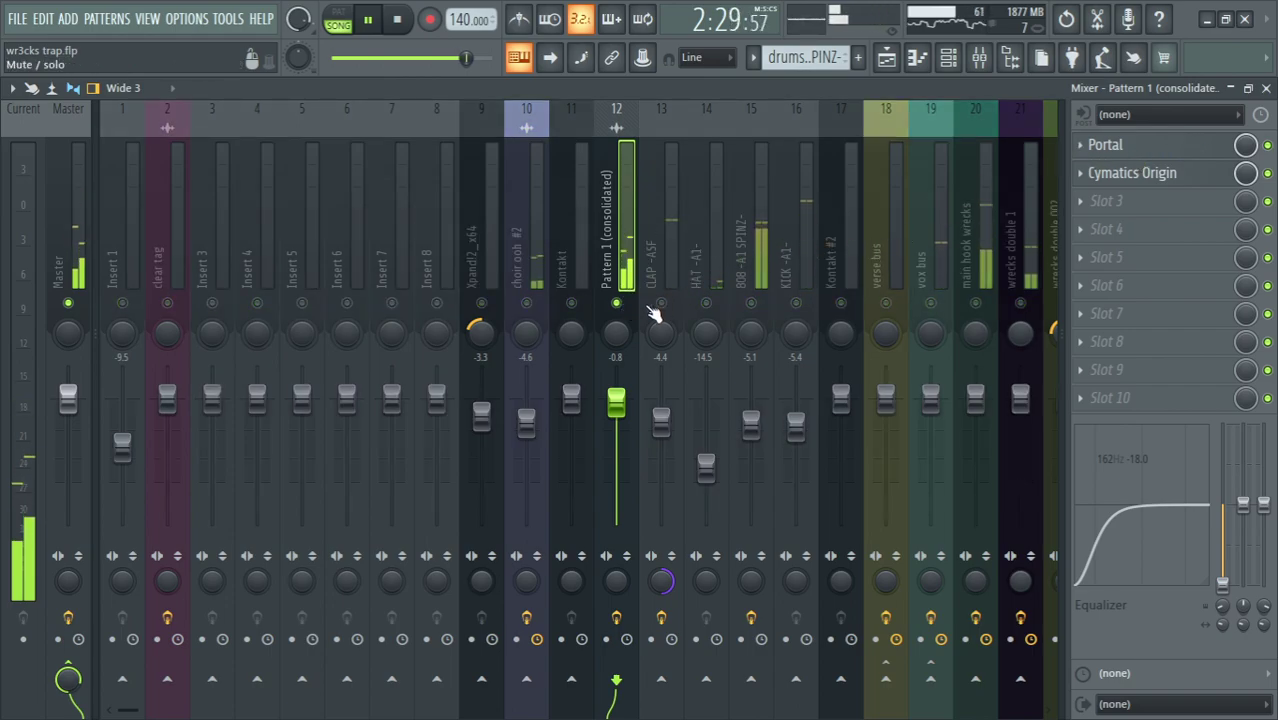
right_click(616, 302)
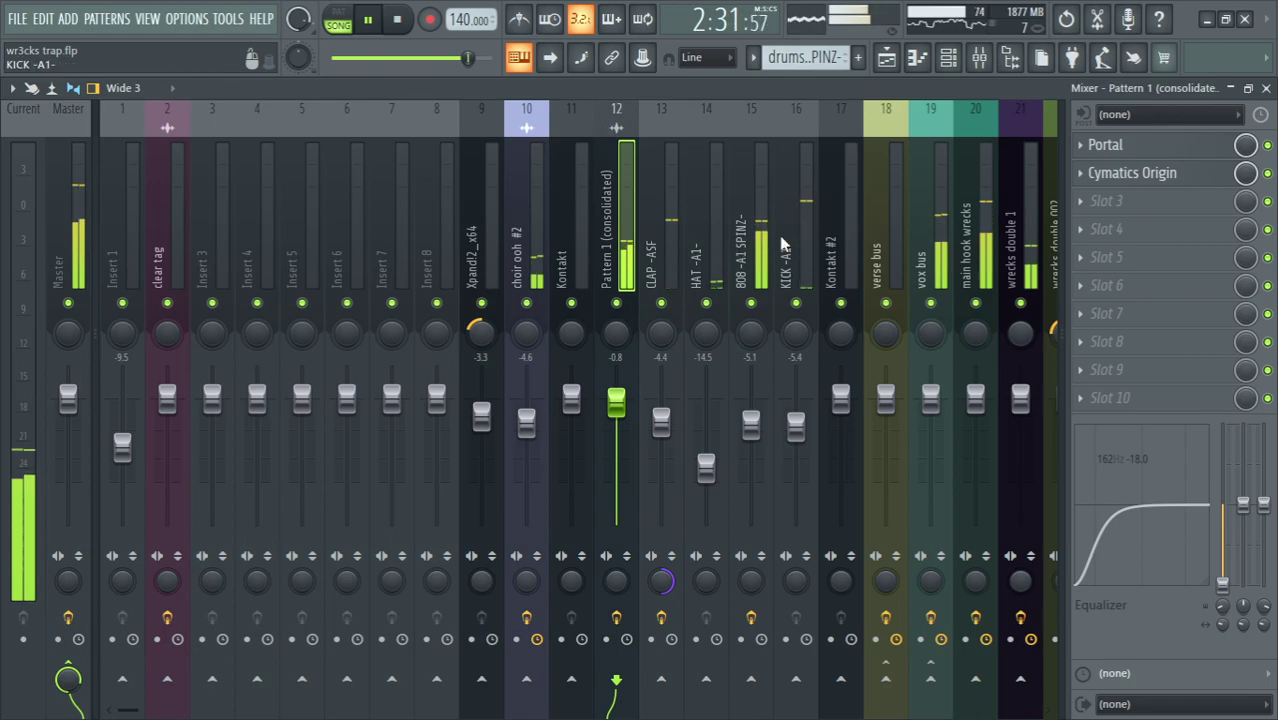
Look through the effect slots of the HAT -A1-, 808 -A1 SPINZ-, Pattern 1 (consolidated) and Kontakt tracks
click(706, 240)
click(756, 242)
click(616, 245)
click(580, 250)
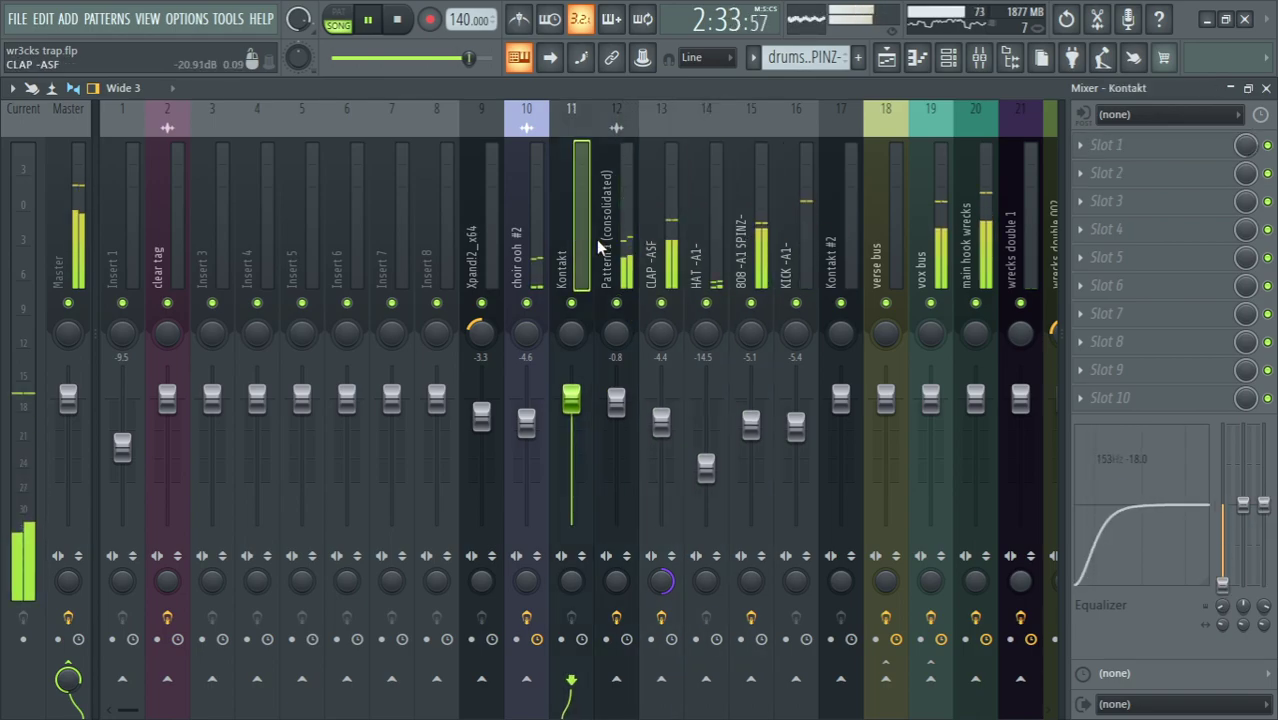
click(706, 250)
Solo the 808 -A1 SPINZ- mixer track and play it from the start of the first hook at bar 17
click(762, 250)
right_click(754, 304)
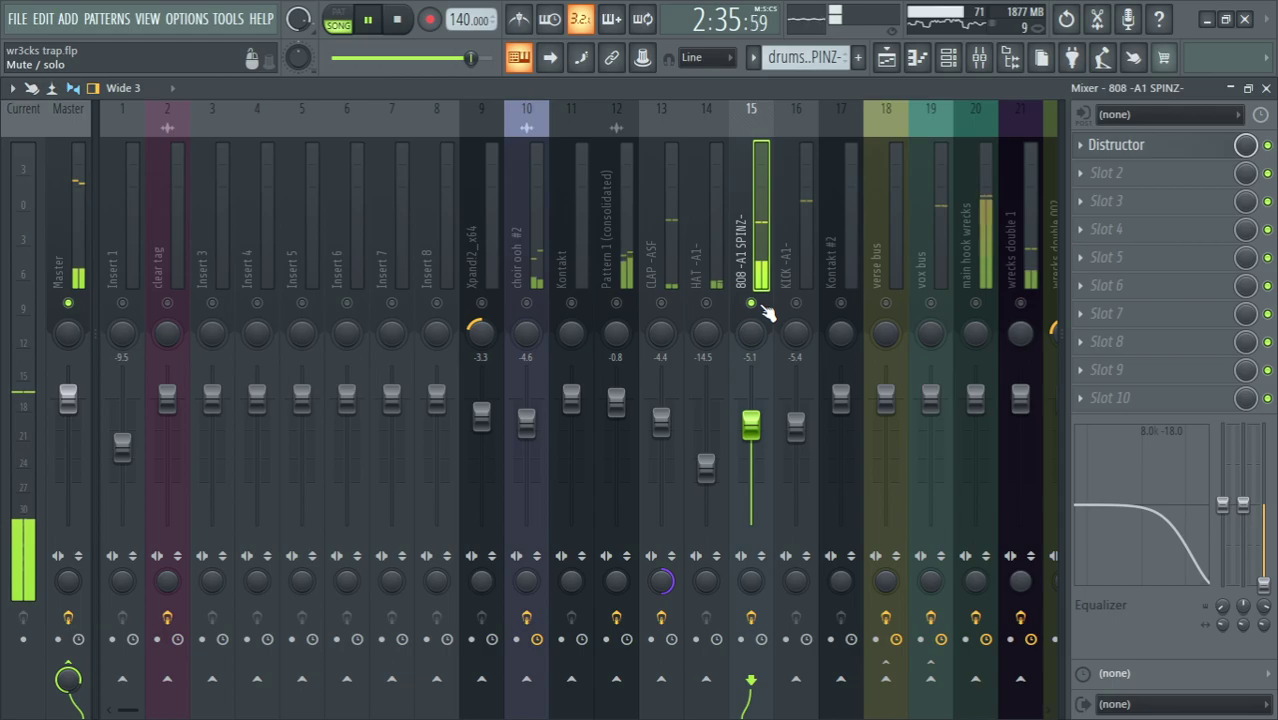
click(889, 62)
key(space)
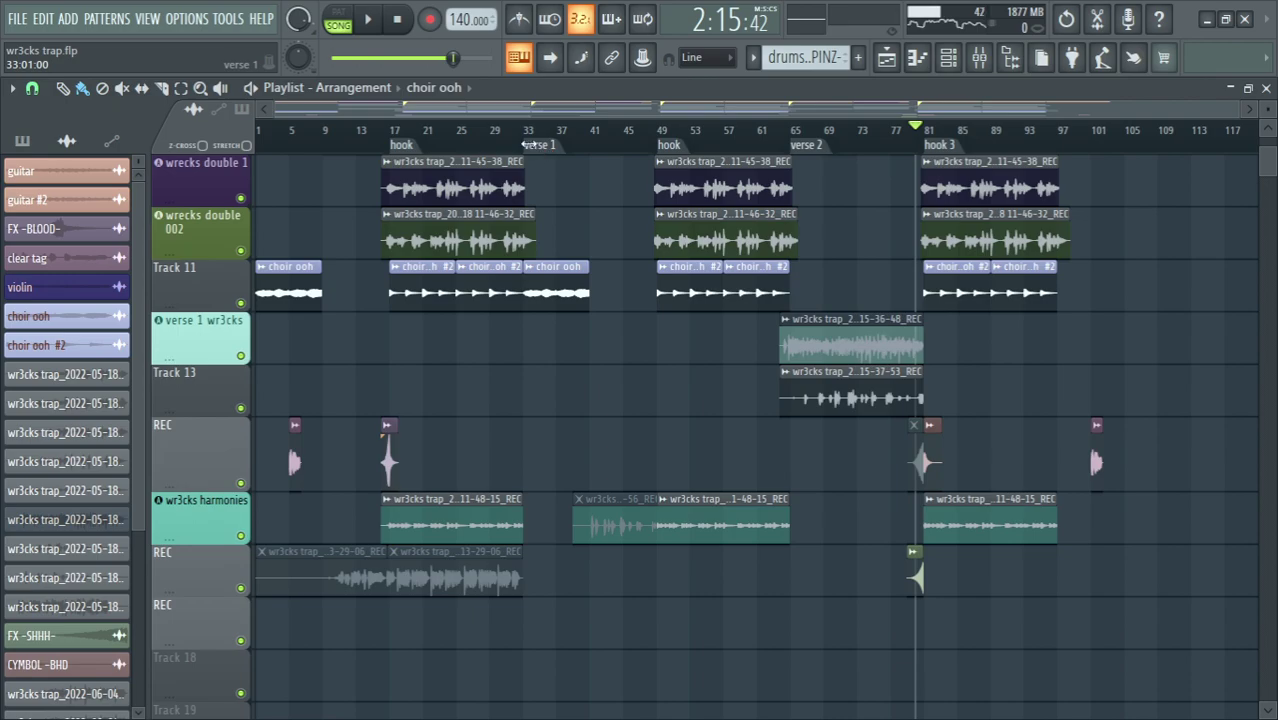
click(390, 144)
scroll(445, 248, up, 5)
key(space)
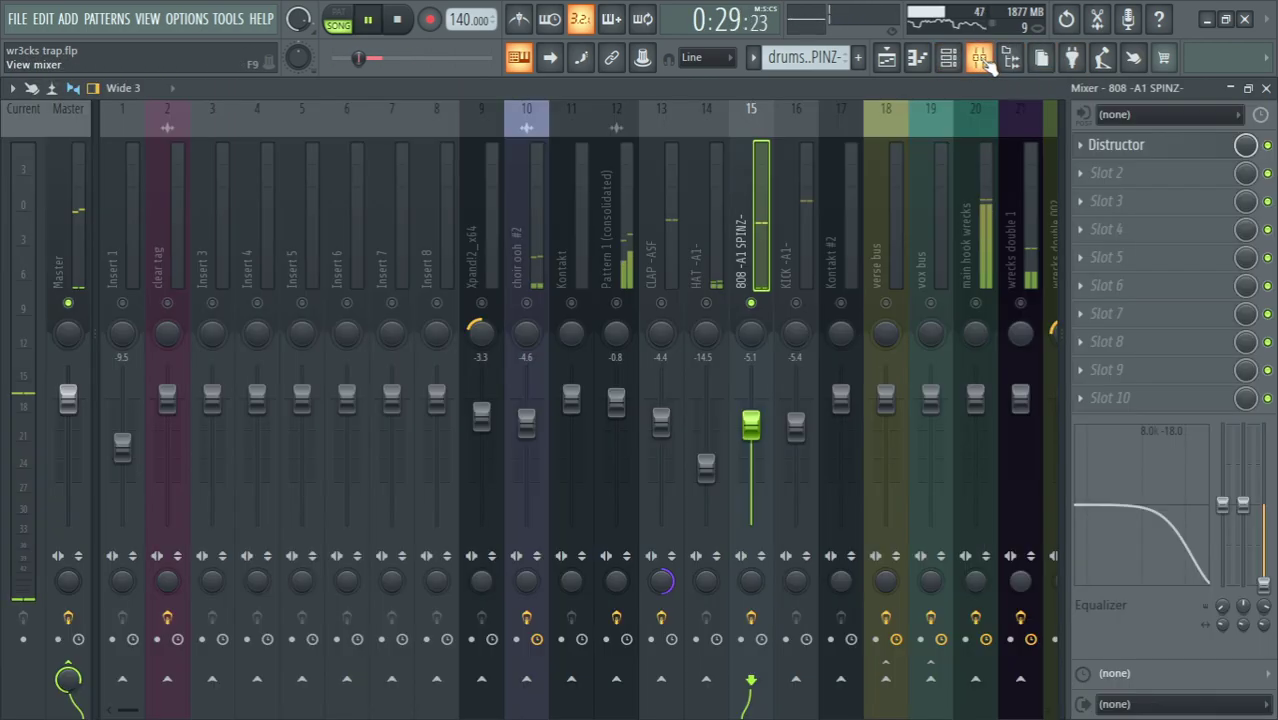
click(979, 57)
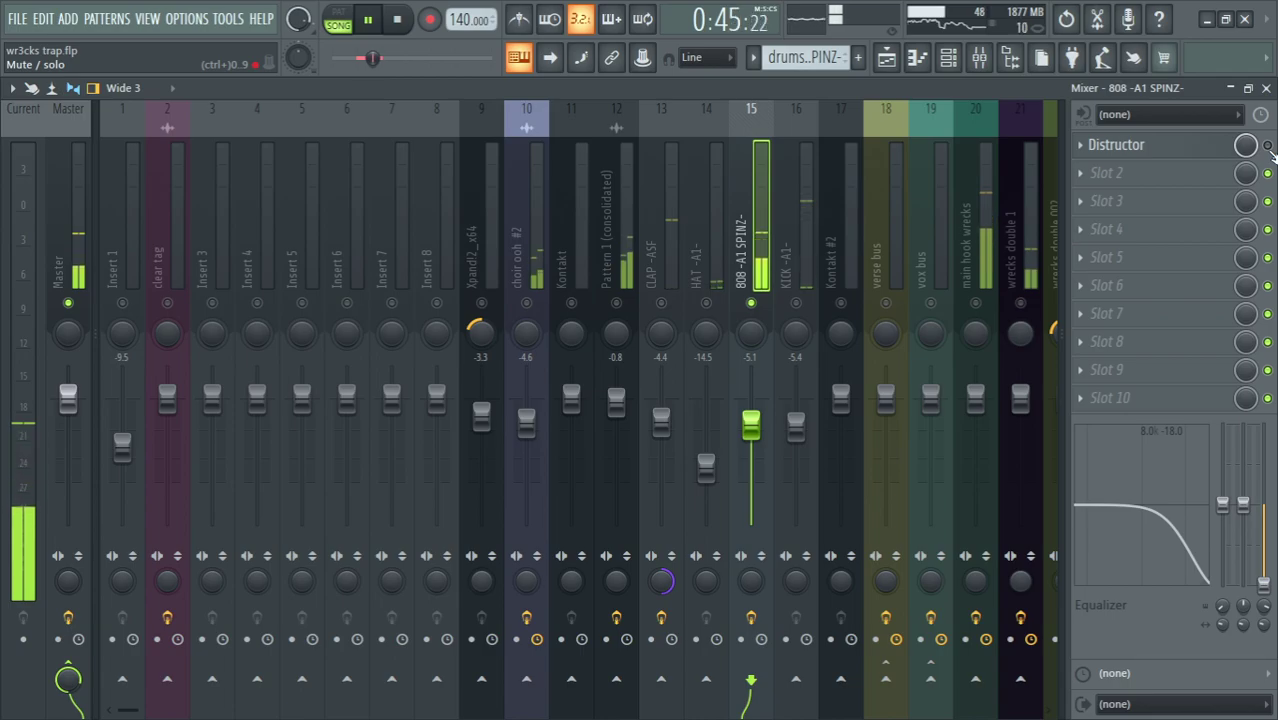
Listen to KICK -A1- together with the soloed 808, and replay the first hook with all mixer tracks unmuted
click(796, 303)
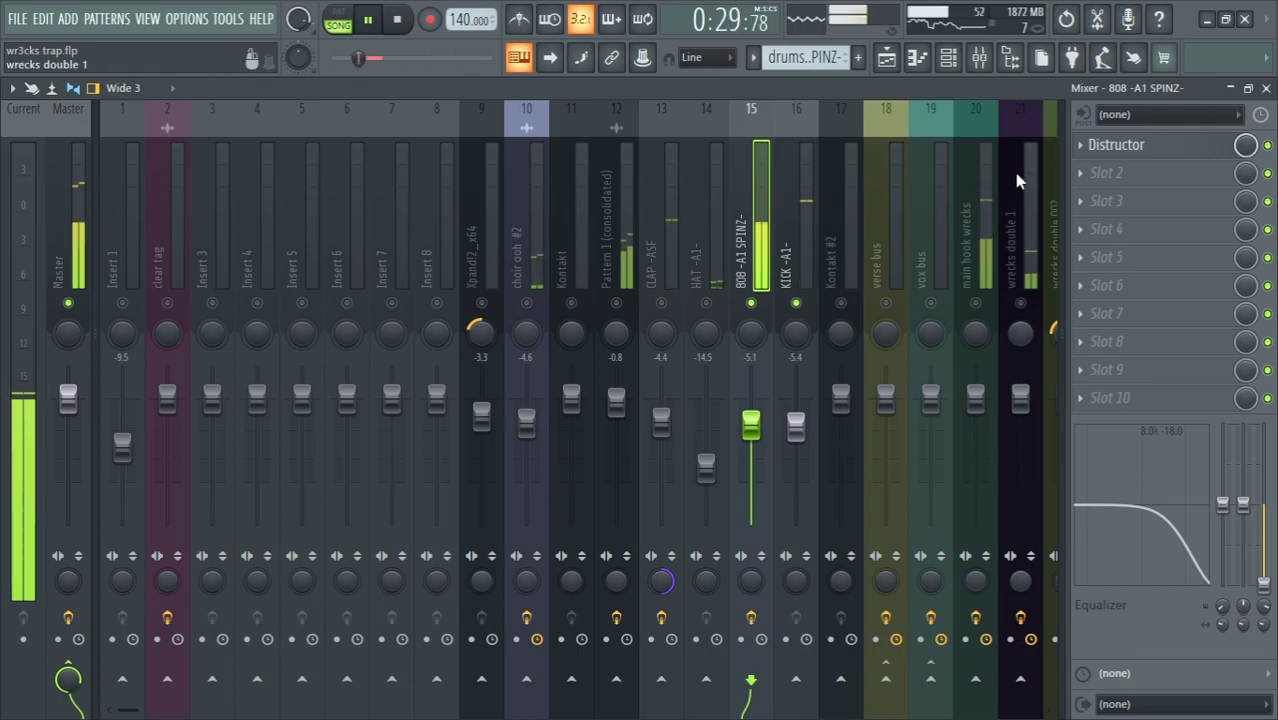
key(space)
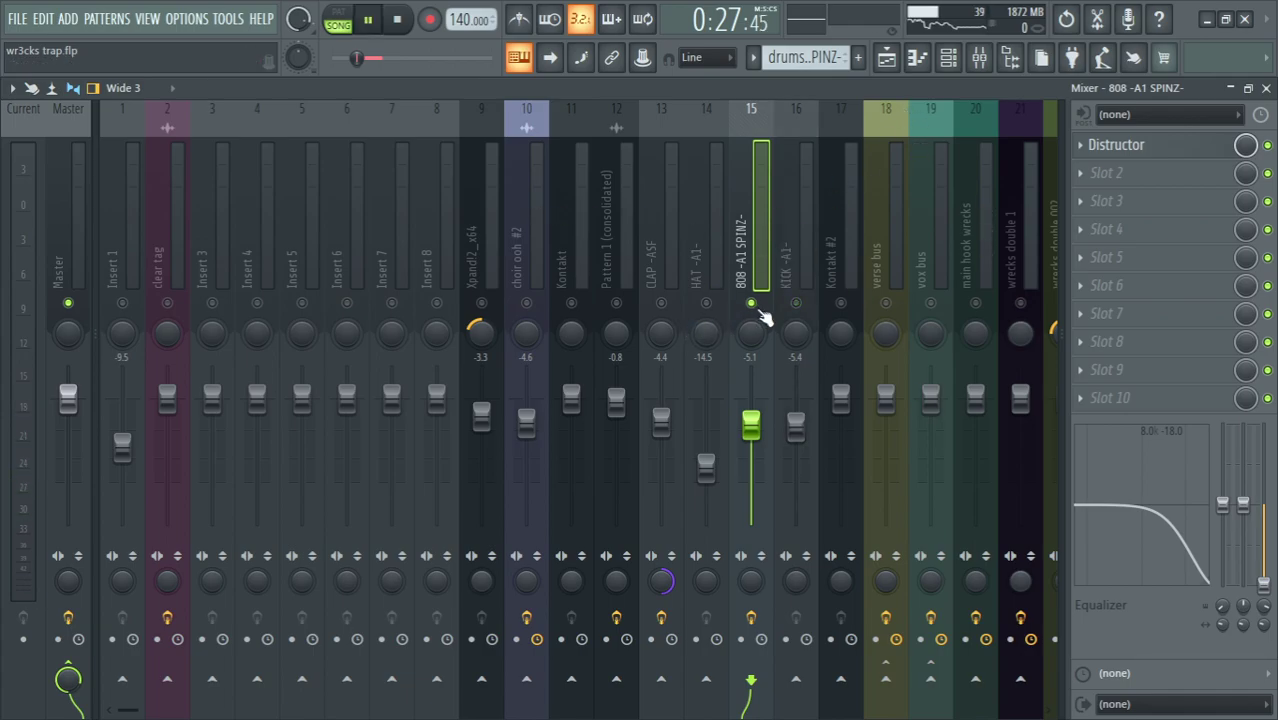
key(space)
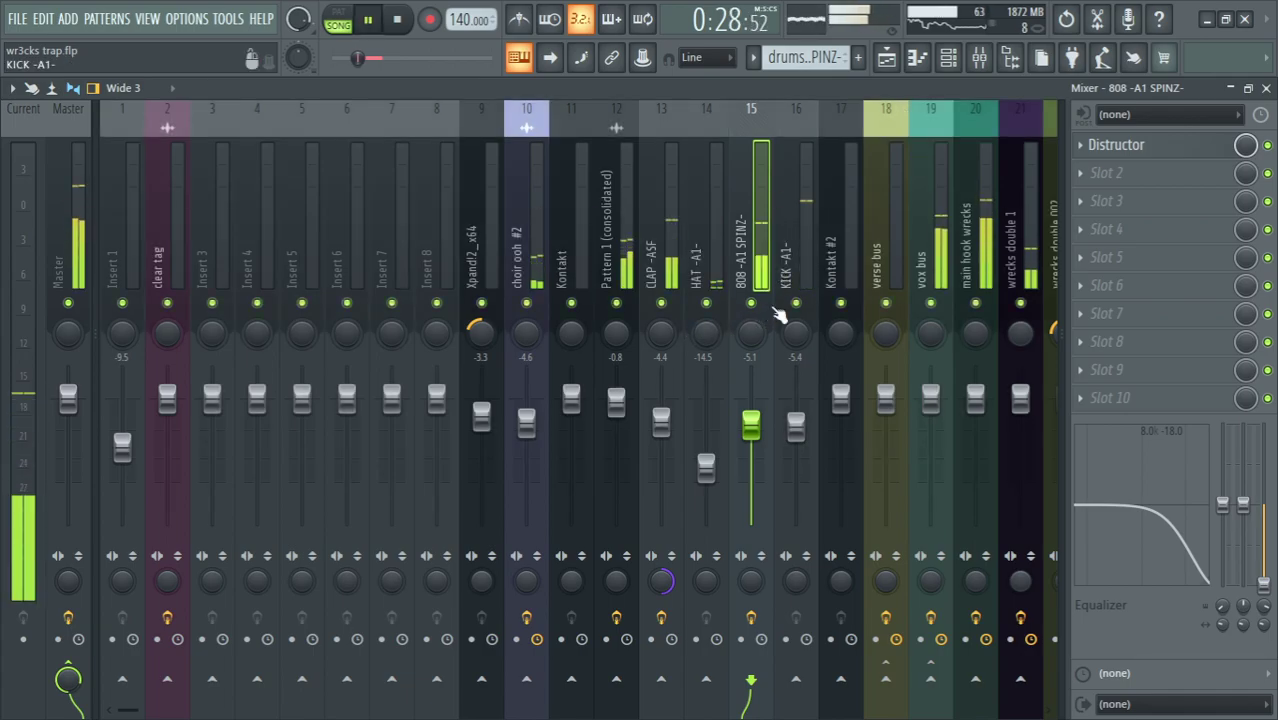
key(super)
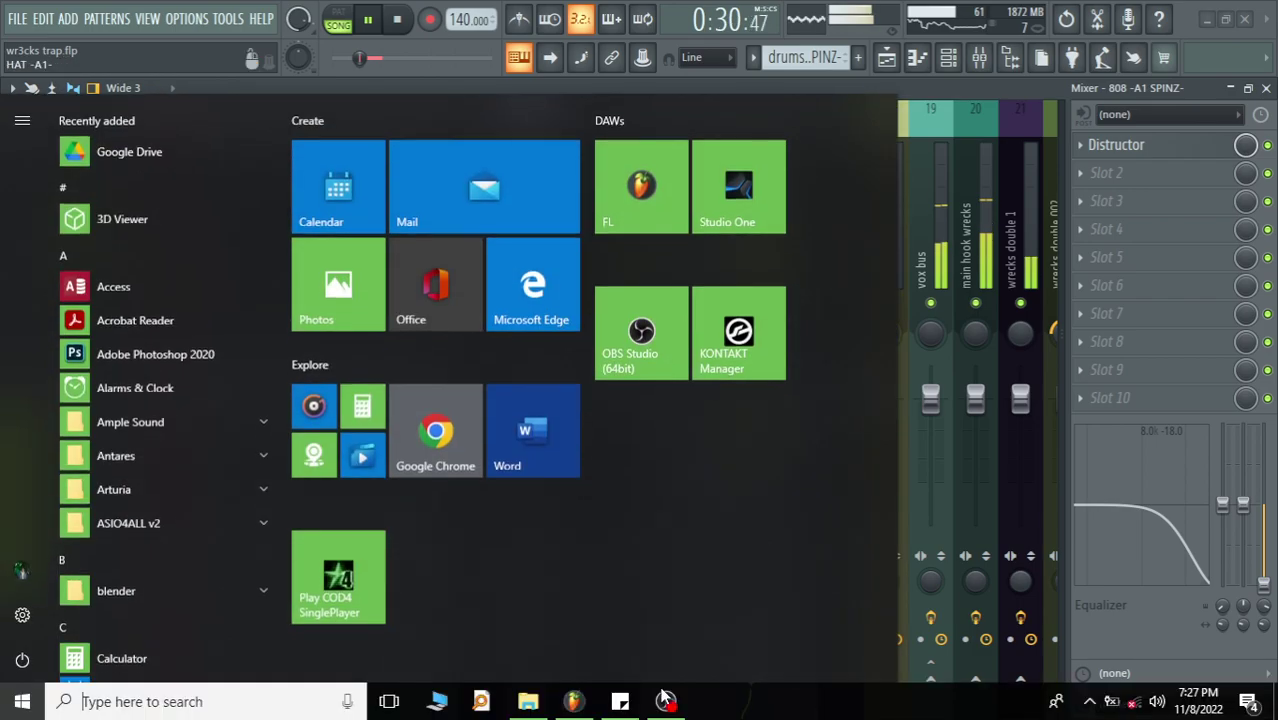